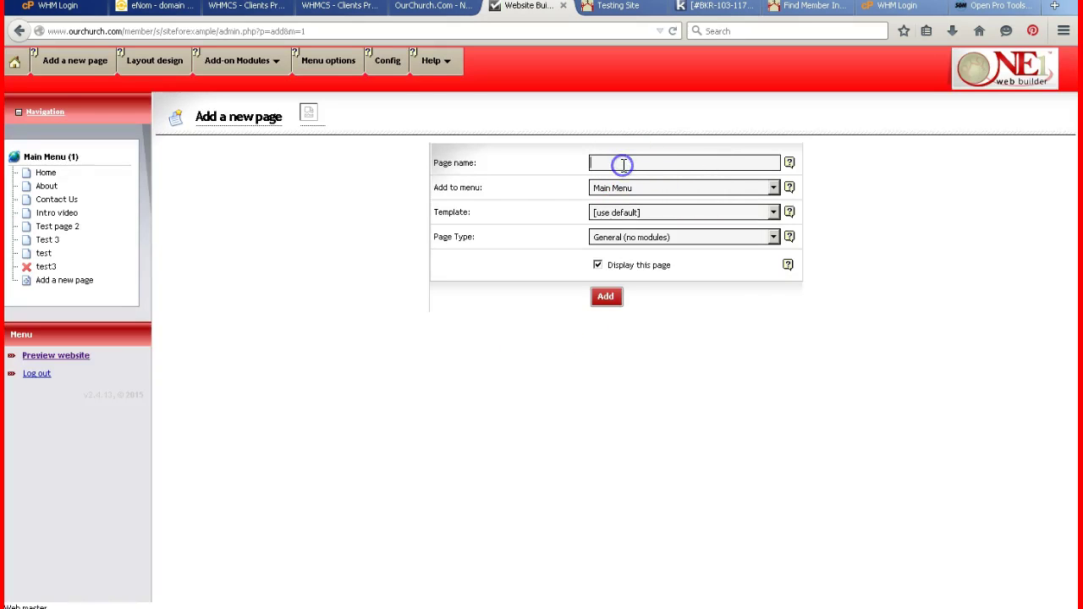
- Create a page named 'Sub page' with 'Display this page' unchecked
text(Sub page)
click(598, 266)
click(606, 298)
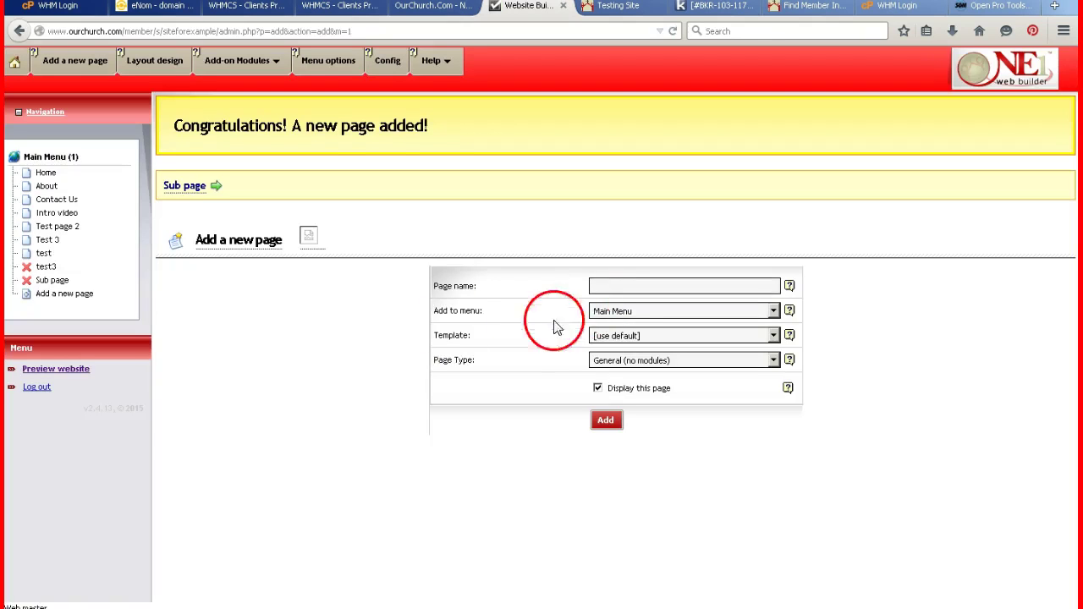
- Replace Sub page's placeholder with 'This is the page that will be under the parent page' and show Other Settings
click(44, 282)
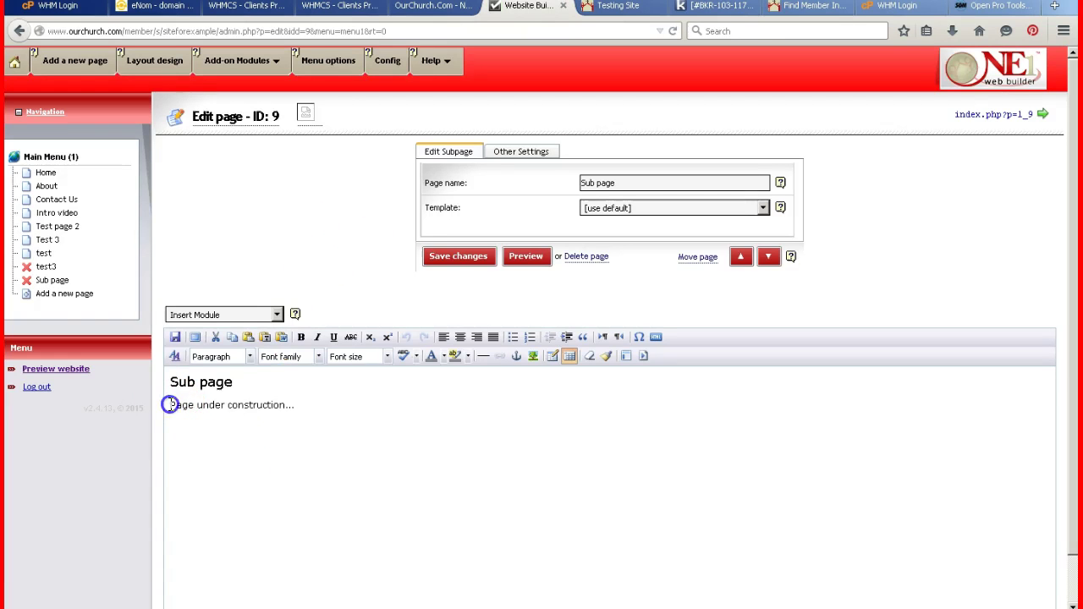
drag(169, 404, 489, 407)
key(Delete)
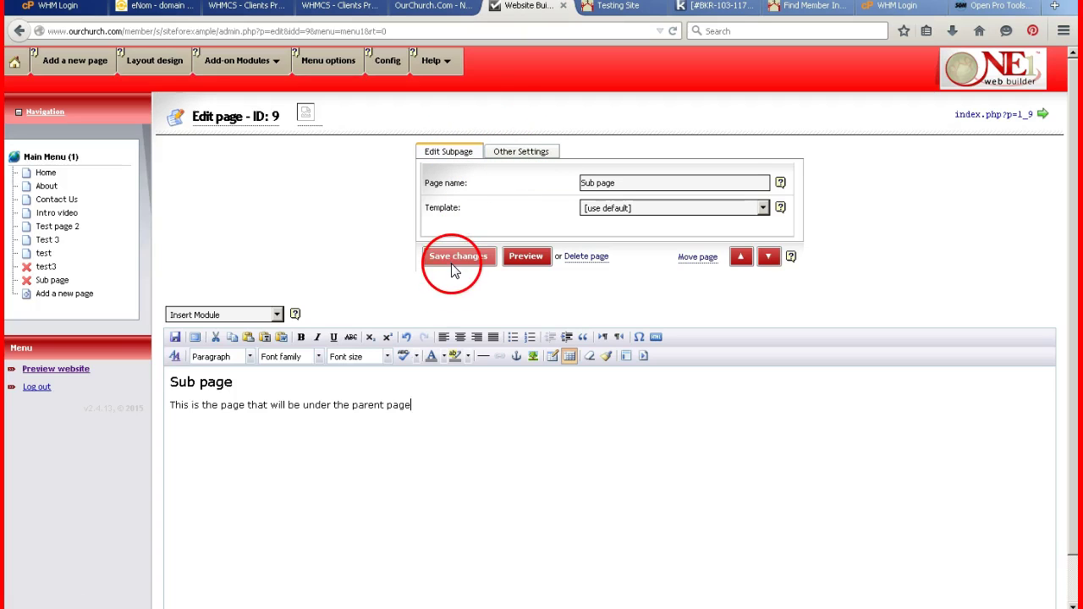
click(530, 158)
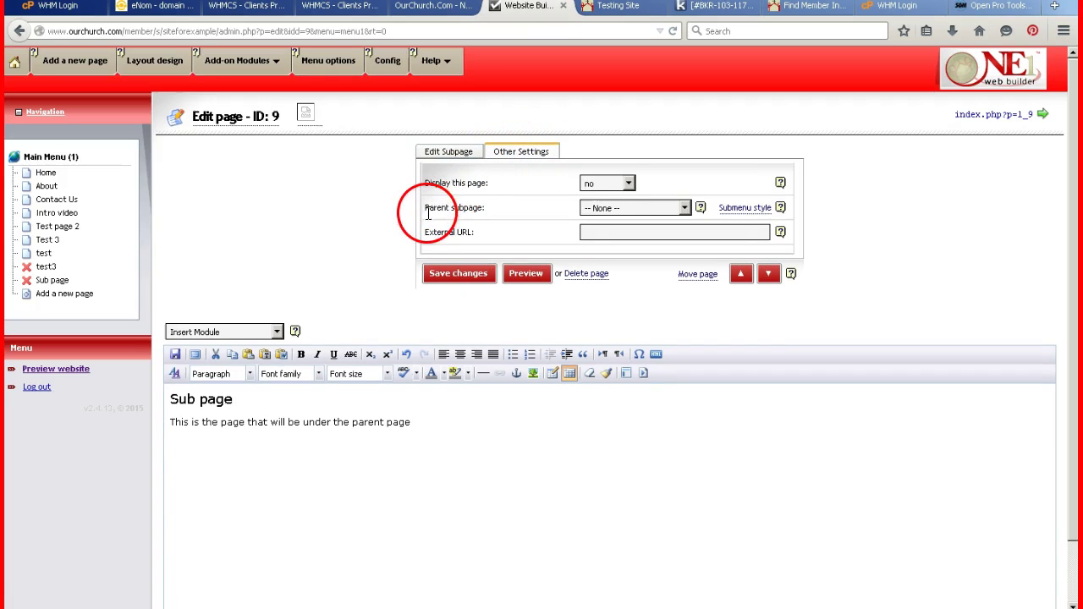
- Choose About as Sub page's parent page and save the change
click(596, 211)
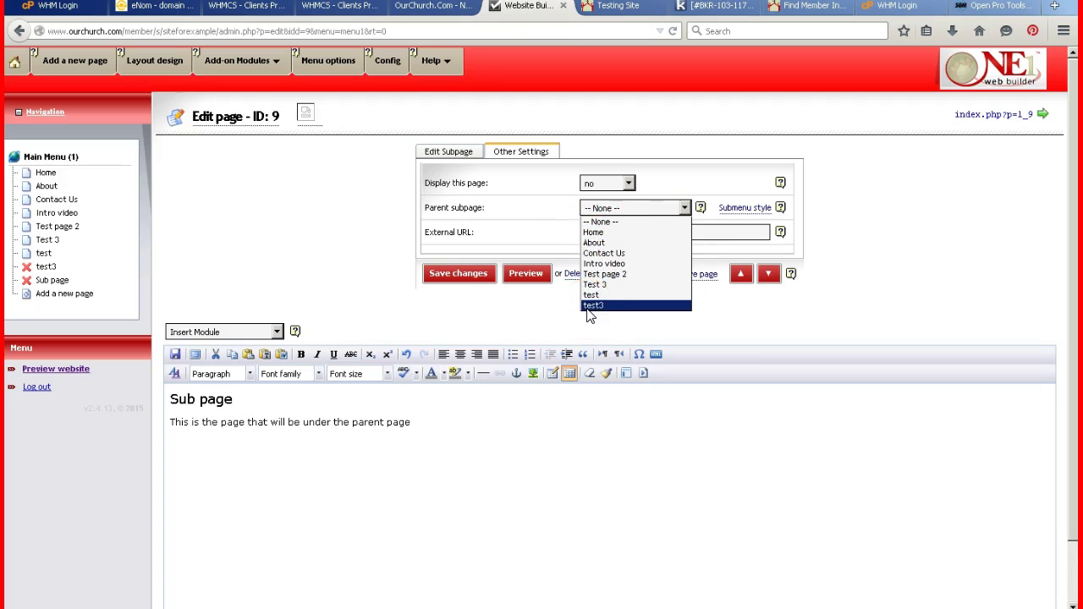
click(592, 243)
click(456, 278)
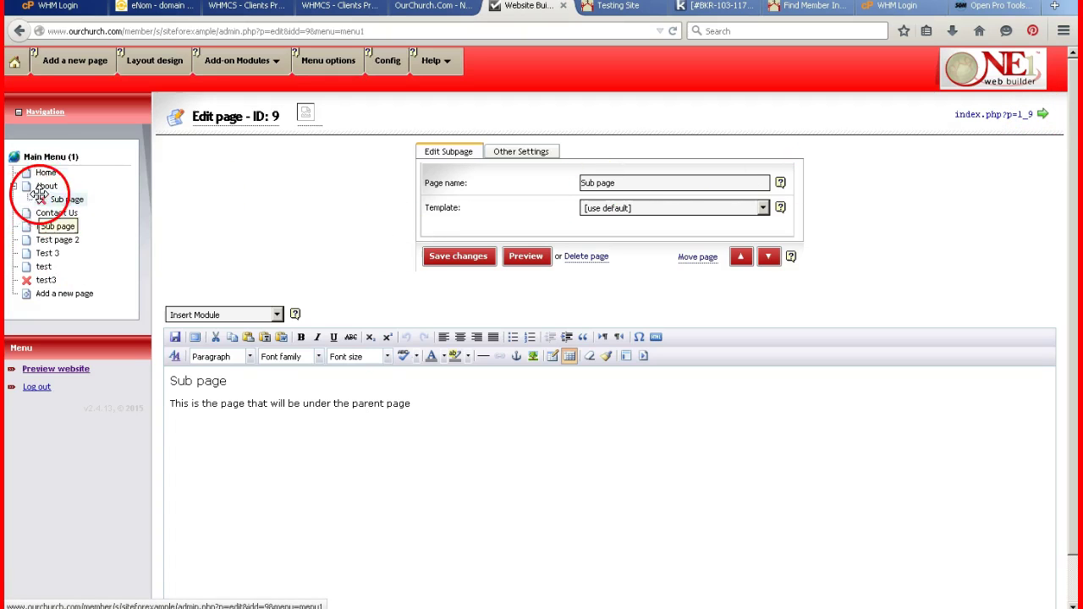
- Preview the live site in a new tab, view its About page, then return to the builder
right_click(37, 371)
click(90, 382)
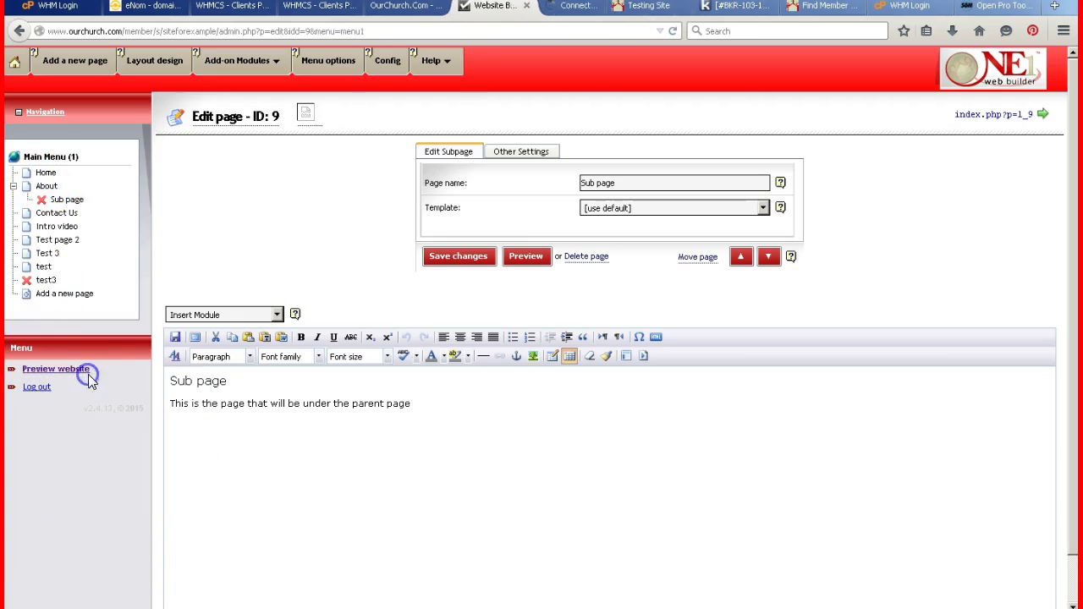
click(574, 6)
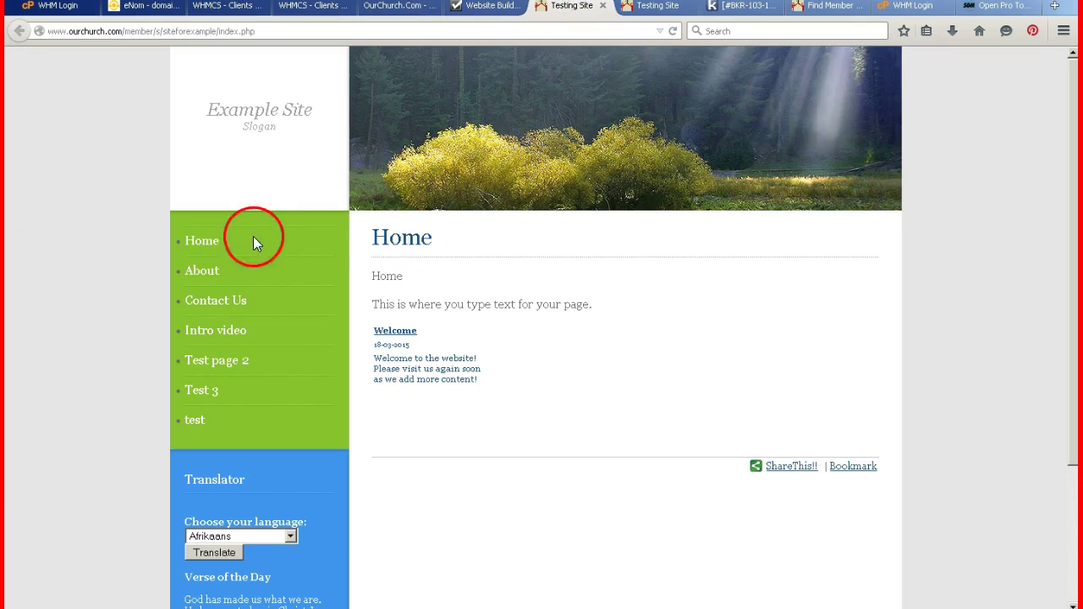
click(204, 272)
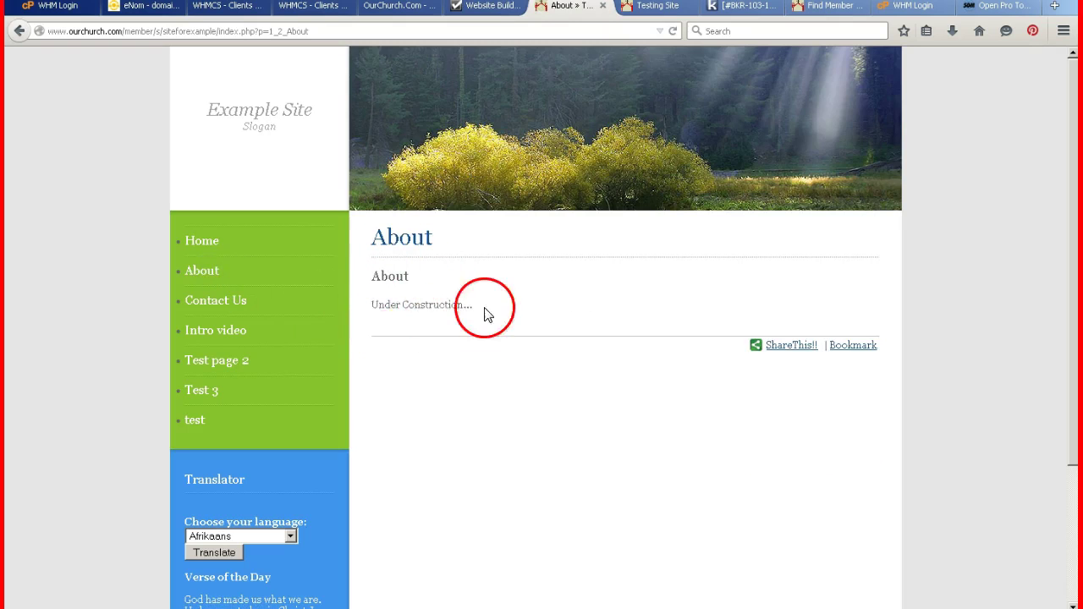
click(489, 7)
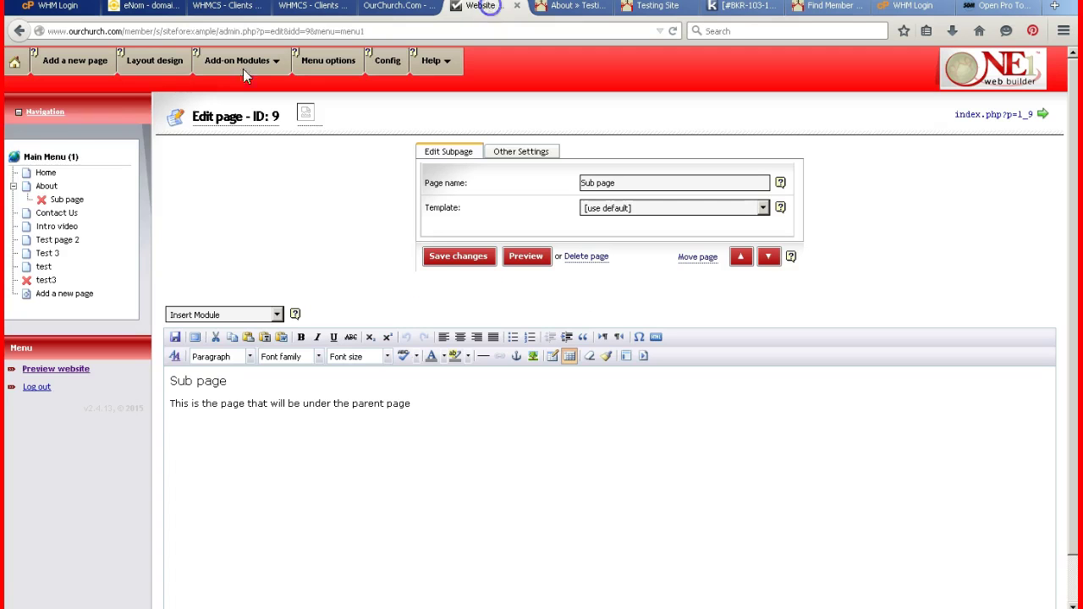
- Replace the About page's 'Under Construction...' placeholder with 'Get to the sub page'
click(51, 184)
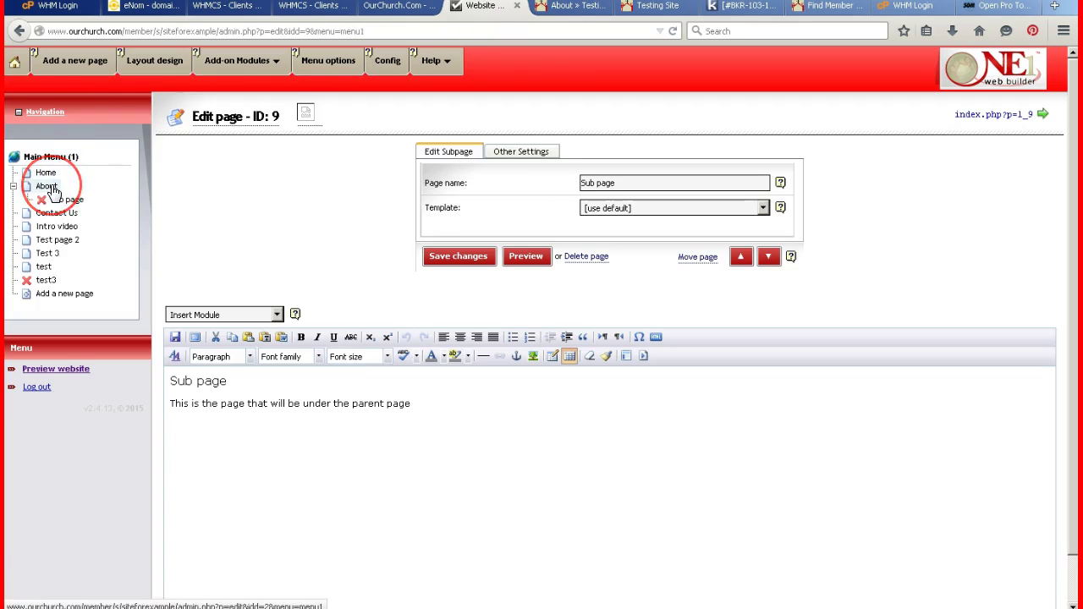
click(268, 232)
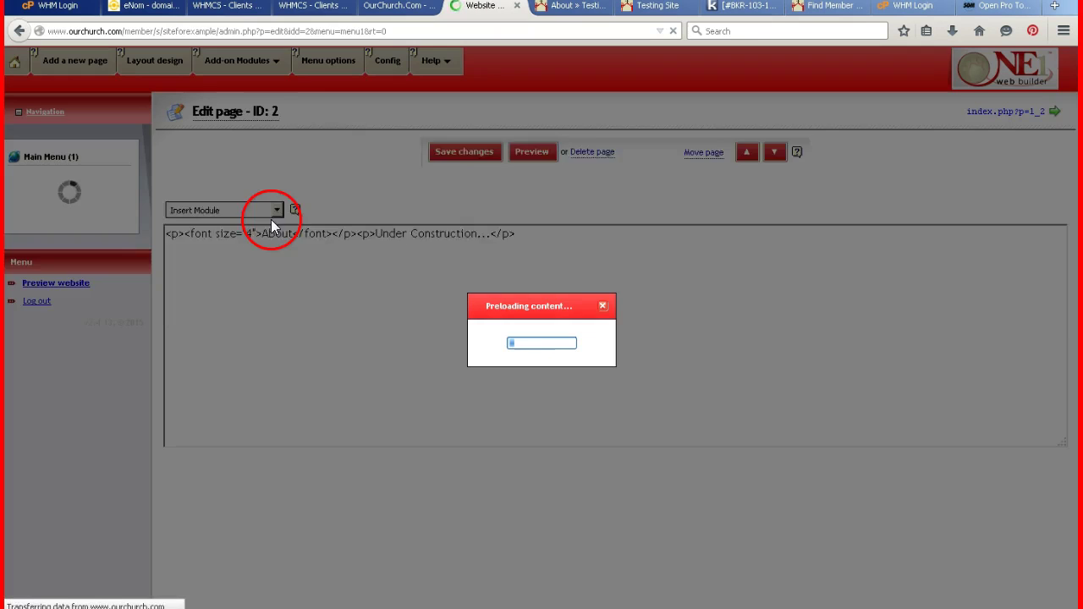
click(303, 241)
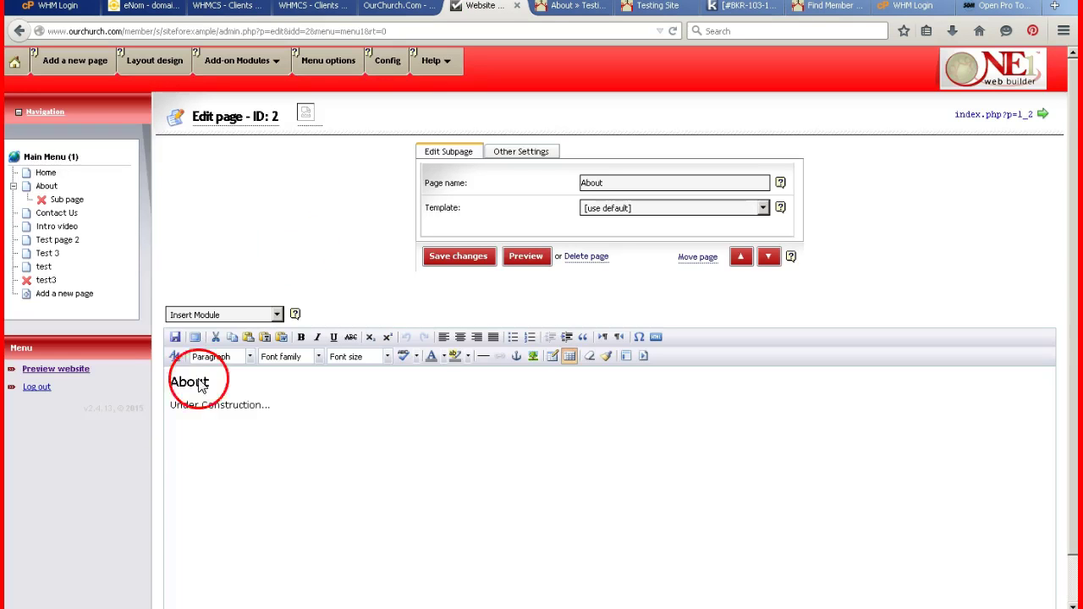
drag(165, 403, 312, 409)
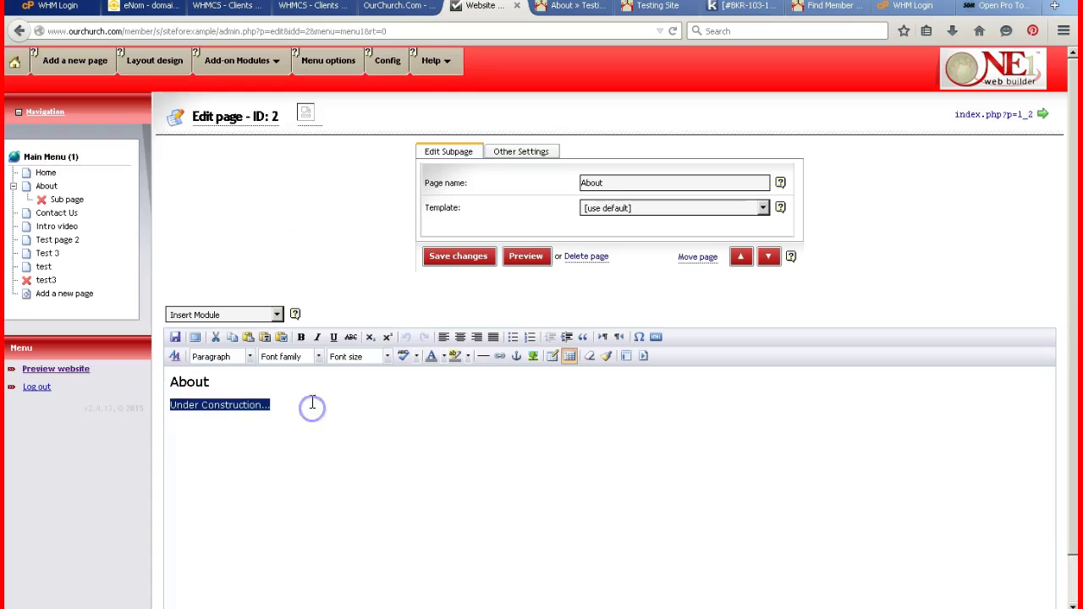
text(Get to the sub page)
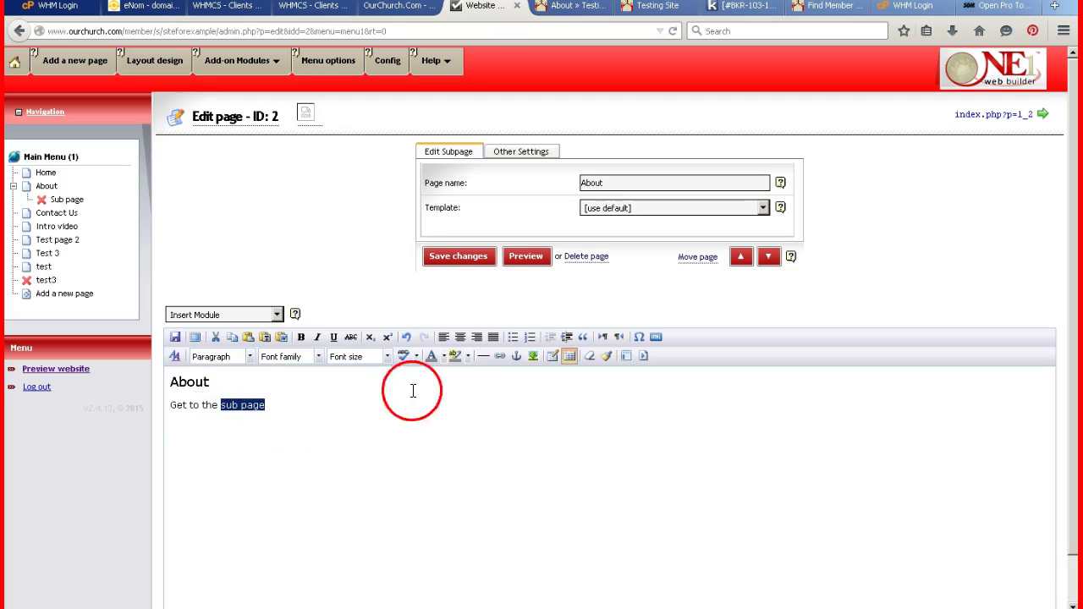
- Link the words 'sub page' to Sub page (index.php?p=1_9) and save the About page
click(500, 357)
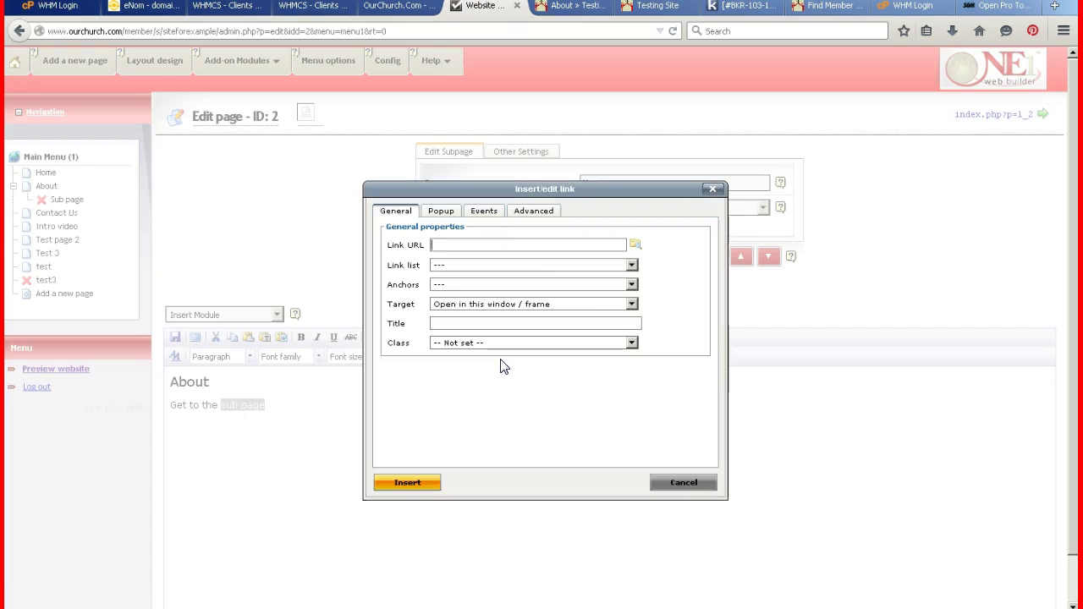
click(433, 247)
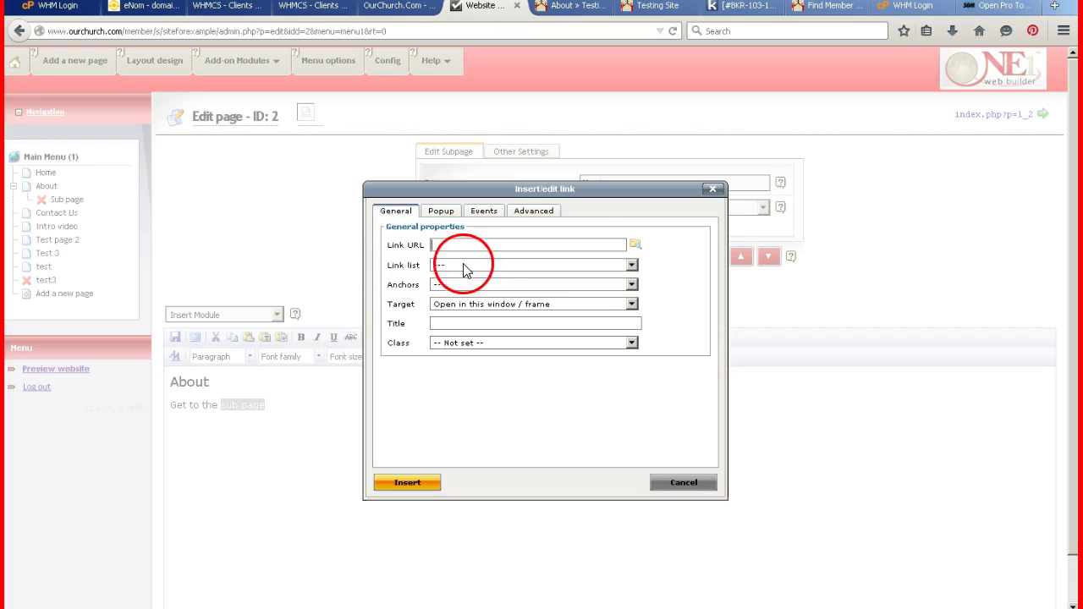
click(630, 267)
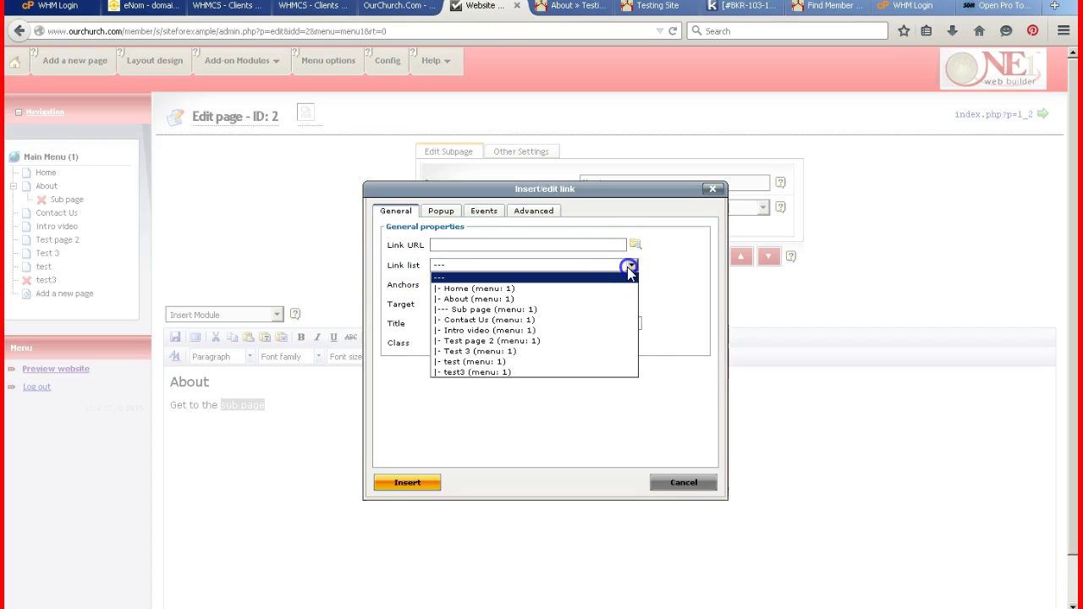
click(531, 310)
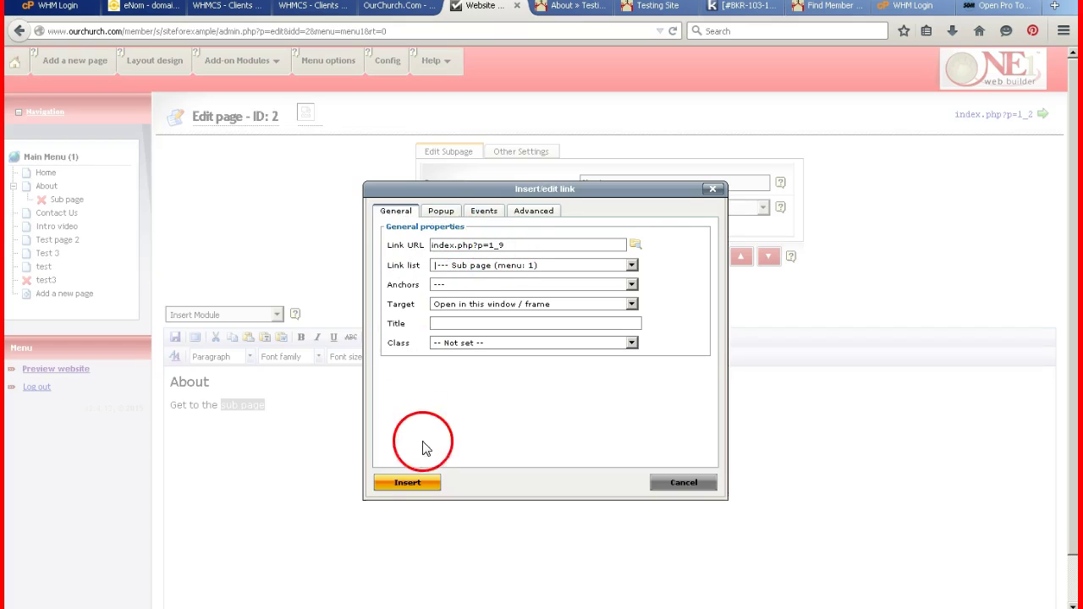
click(407, 482)
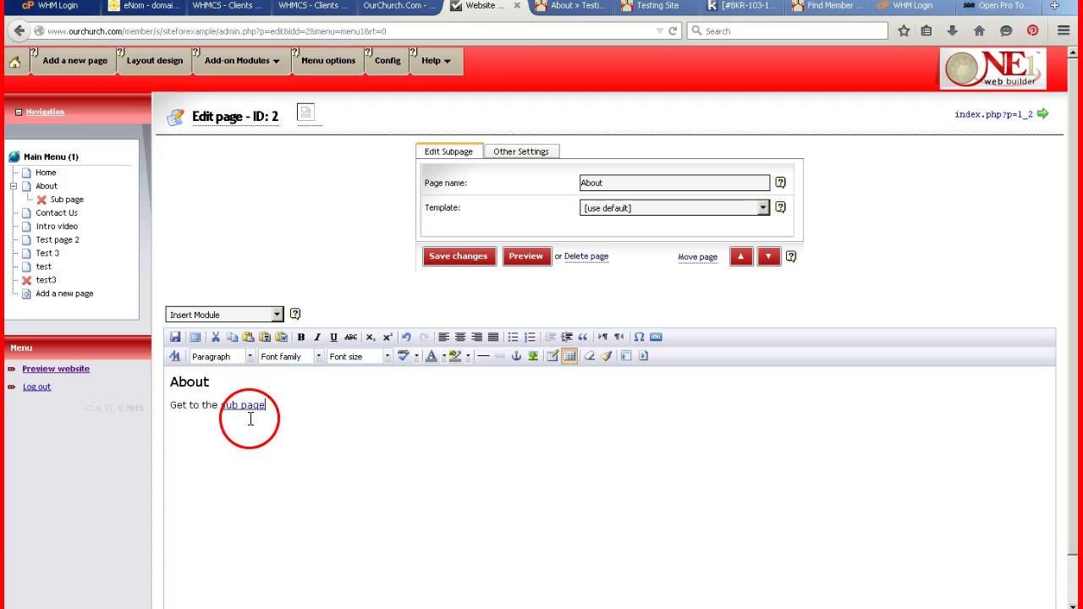
click(457, 258)
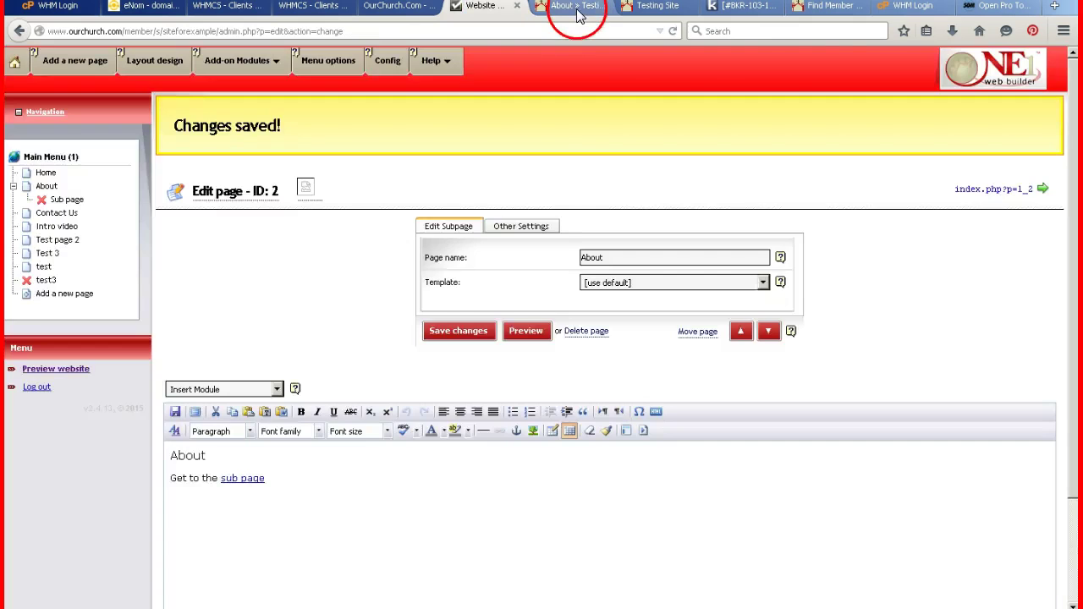
- Reload the live About page, follow its 'sub page' link to Sub page, then return to the builder
click(577, 10)
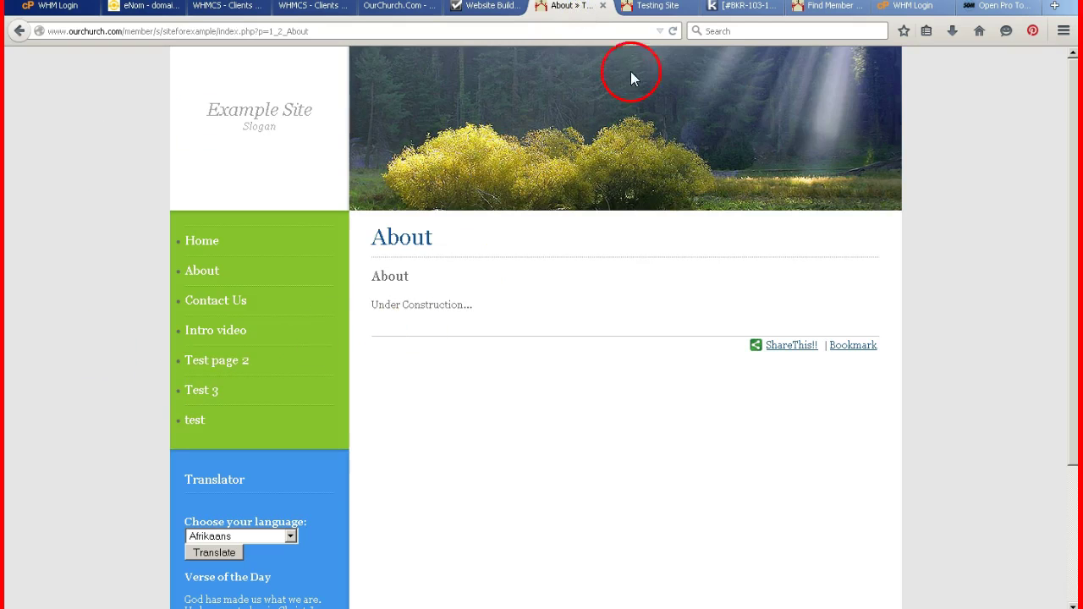
click(672, 33)
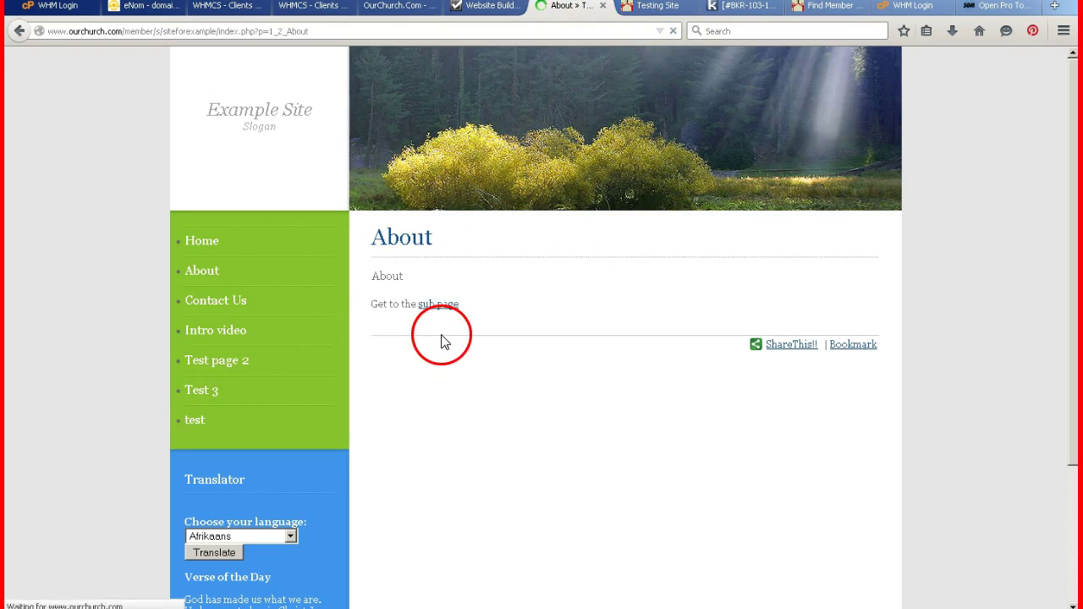
click(429, 313)
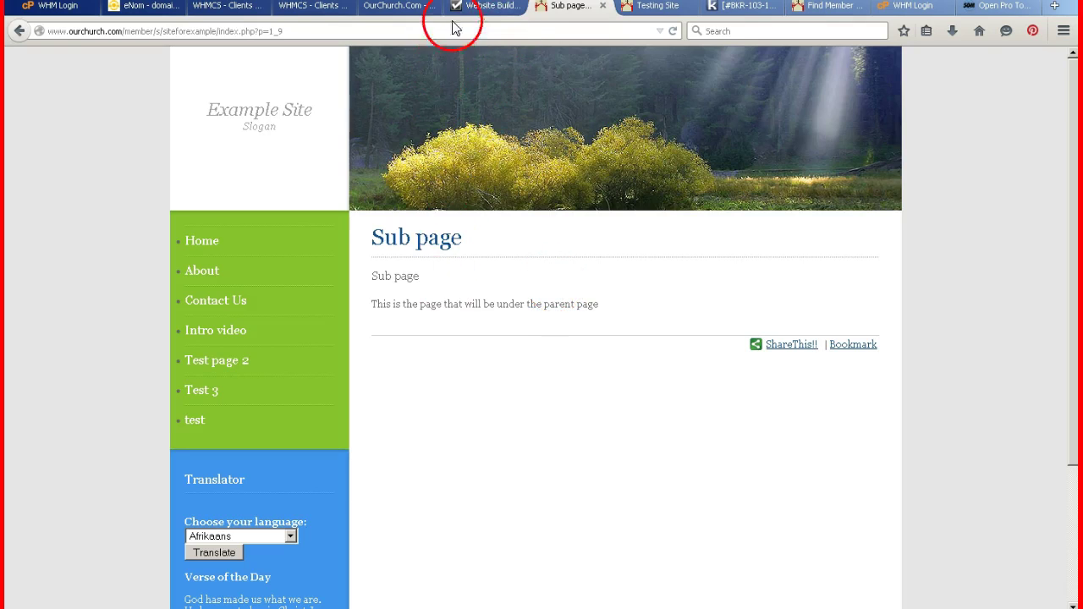
click(491, 10)
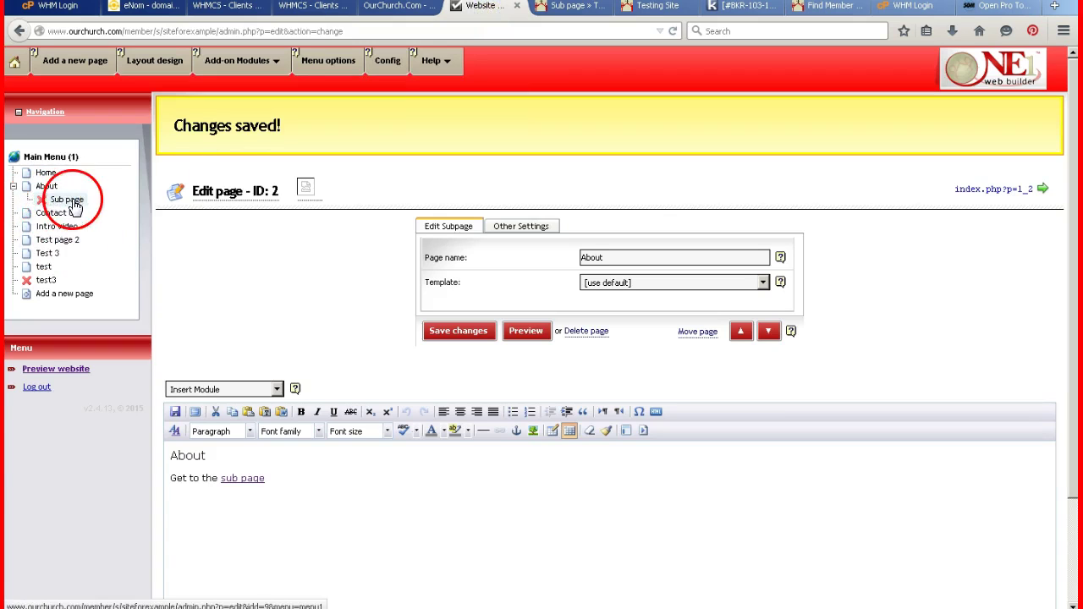
- Set Sub page to display, save it, and view the live Sub page
click(67, 201)
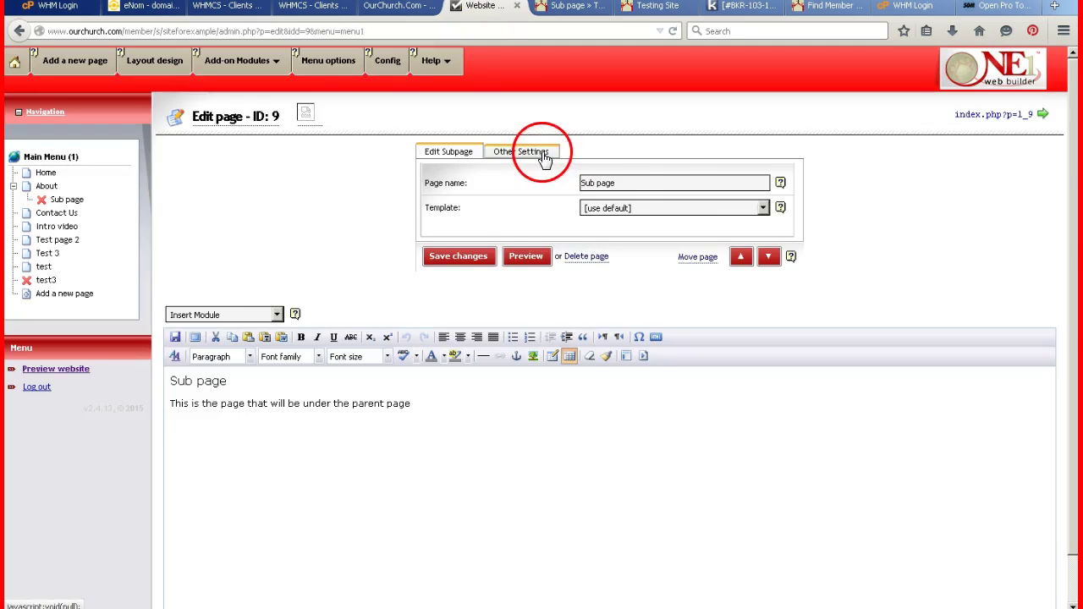
click(543, 155)
click(592, 183)
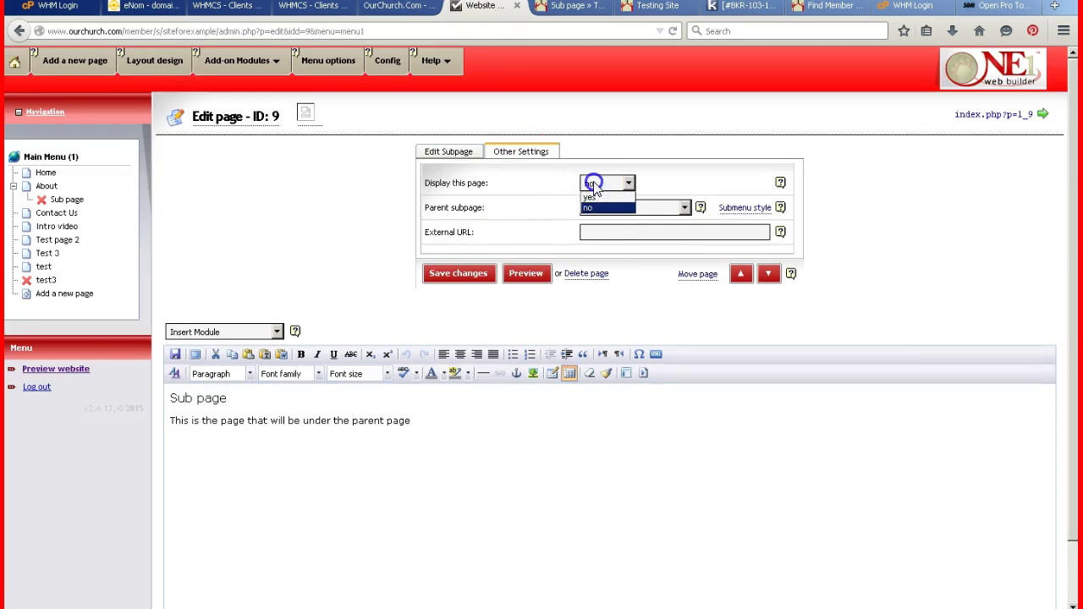
click(444, 277)
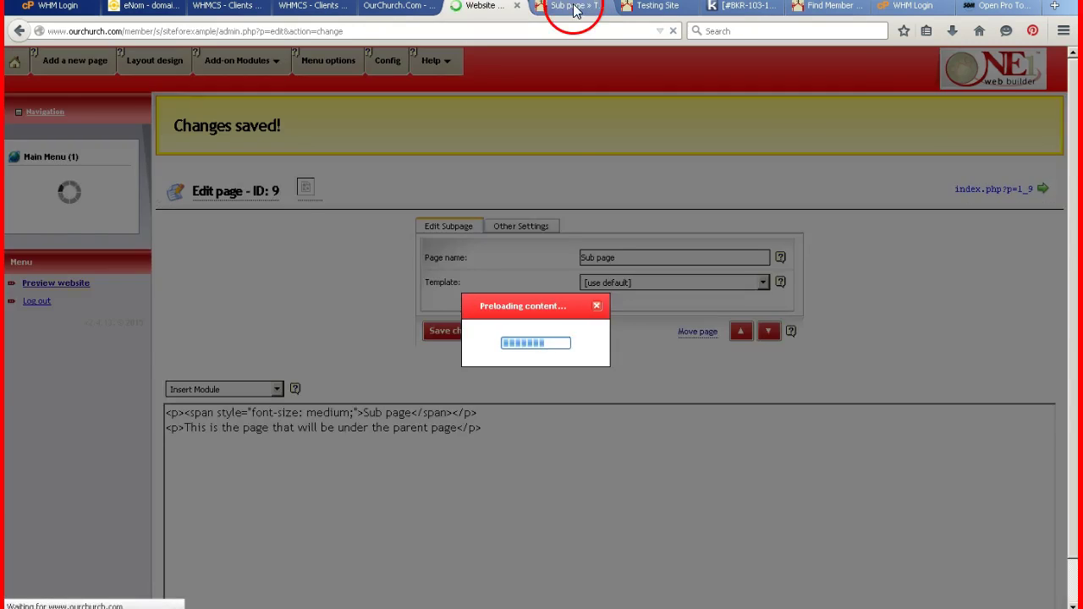
click(564, 7)
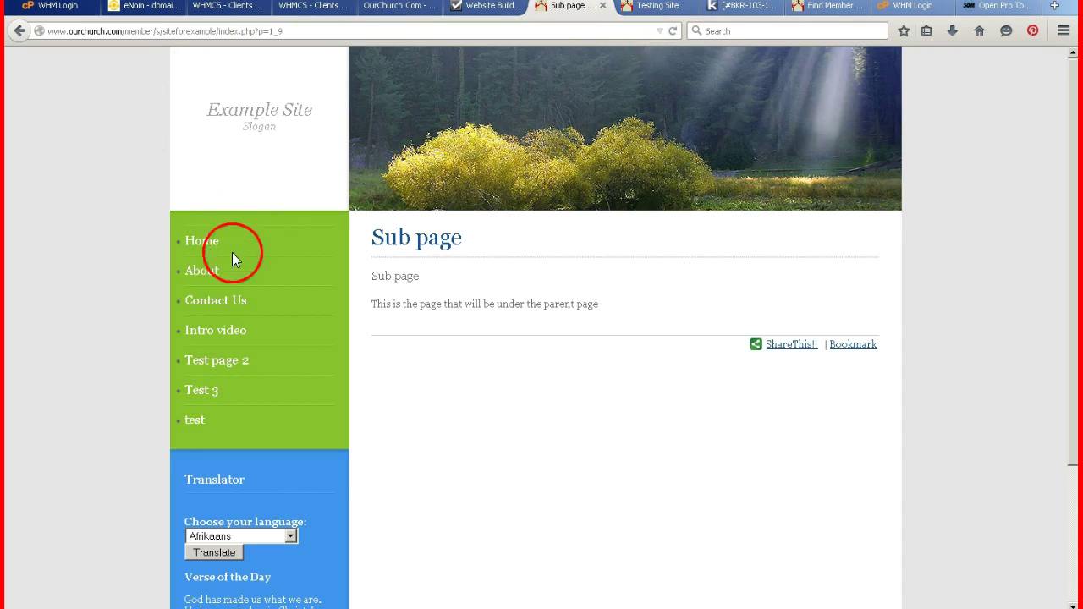
- On the live site, open Sub page from the About submenu, revisit About, then return to the builder
click(203, 270)
mouse_move(207, 275)
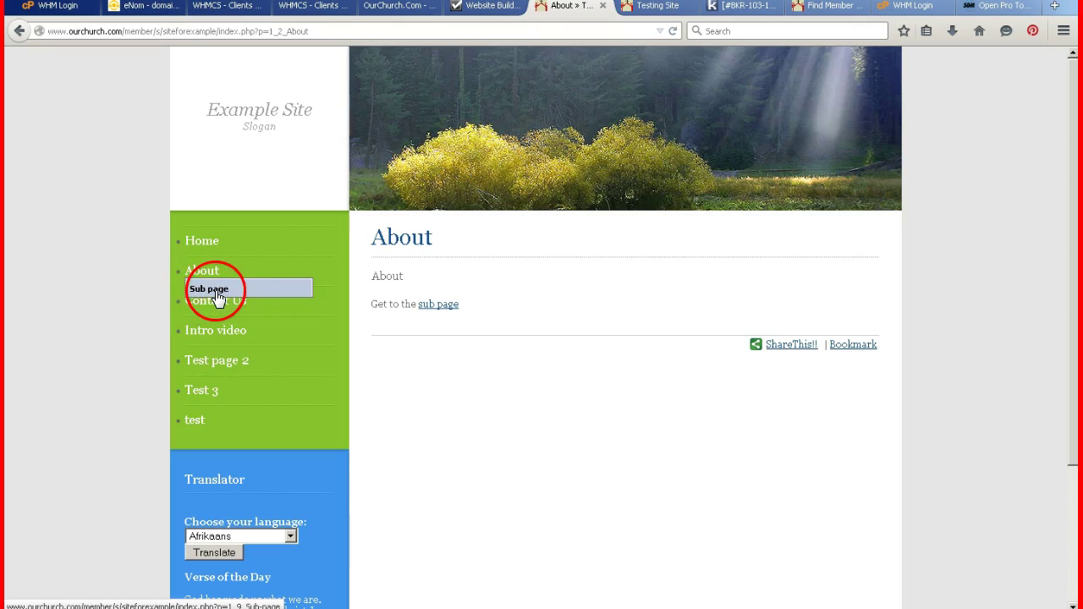
click(218, 292)
click(370, 281)
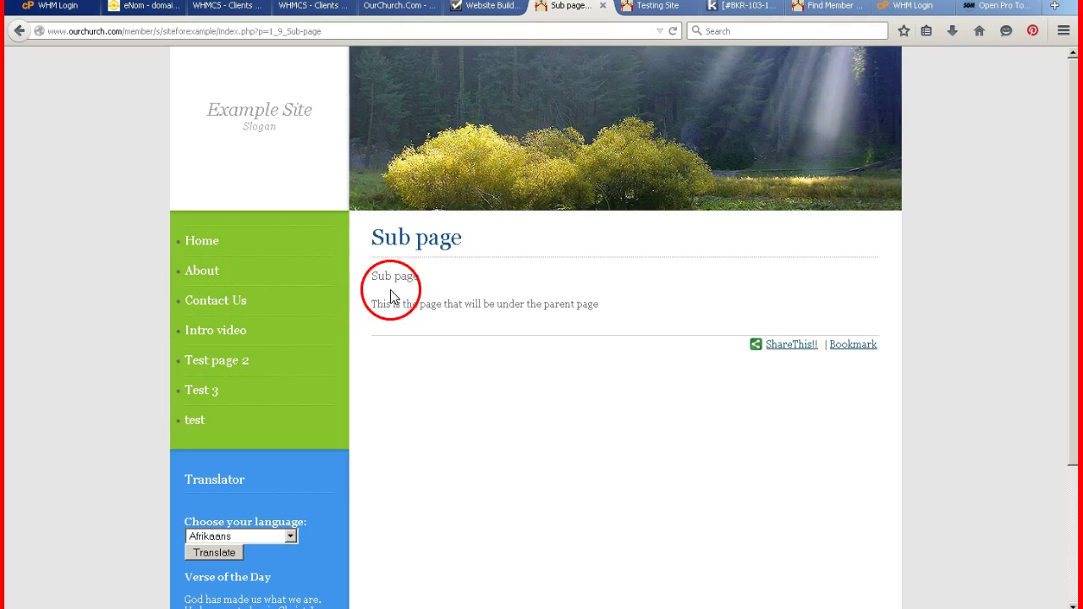
click(210, 271)
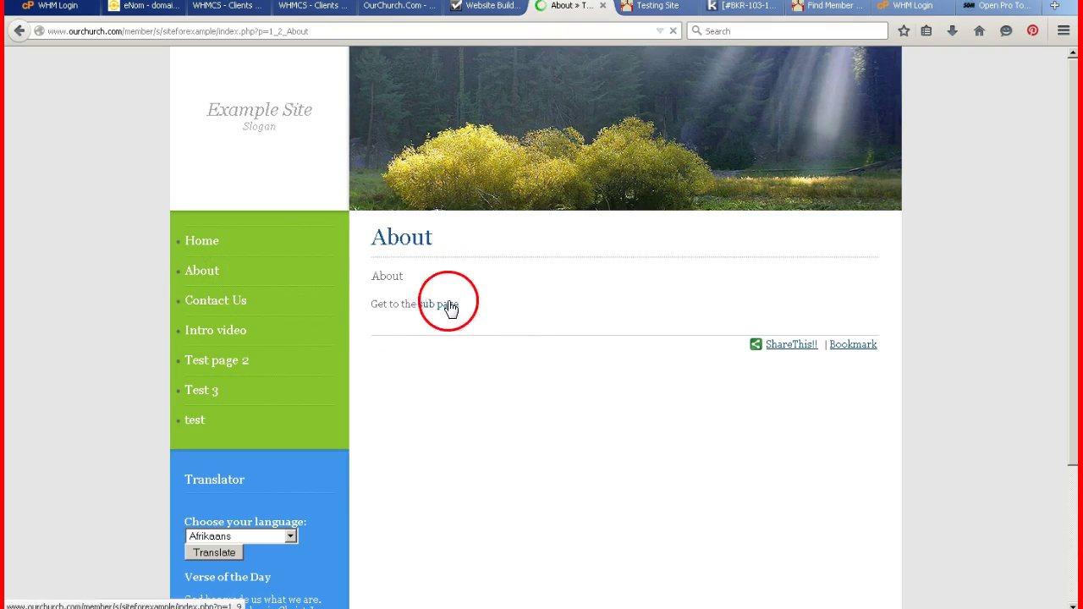
click(479, 8)
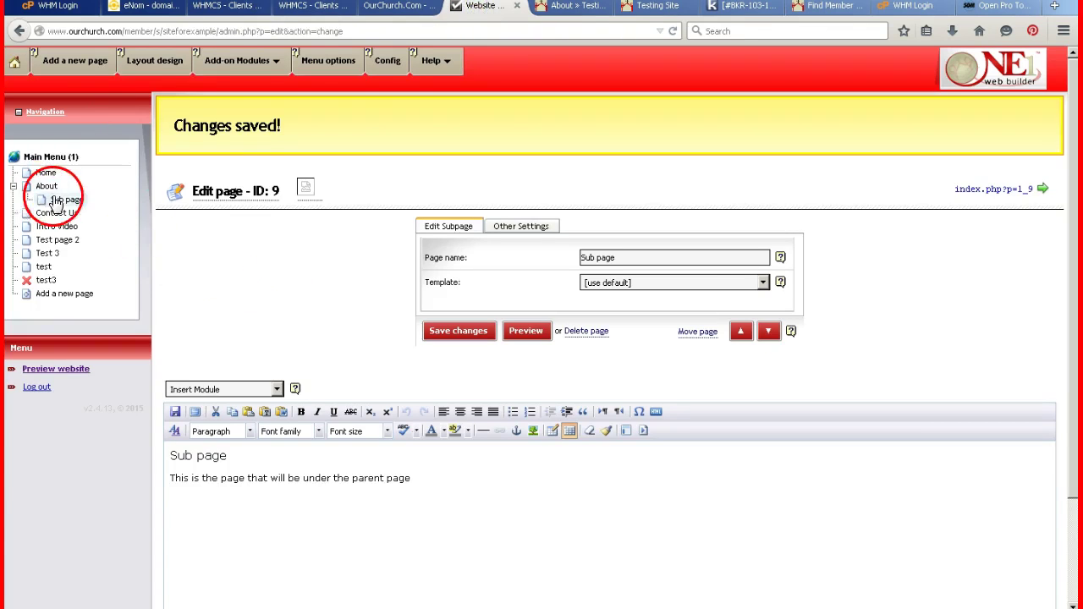
- In Config, set Sub-menu Options to 'Sub-menu heading links to a list of pages in the sub-menu' and save
click(385, 64)
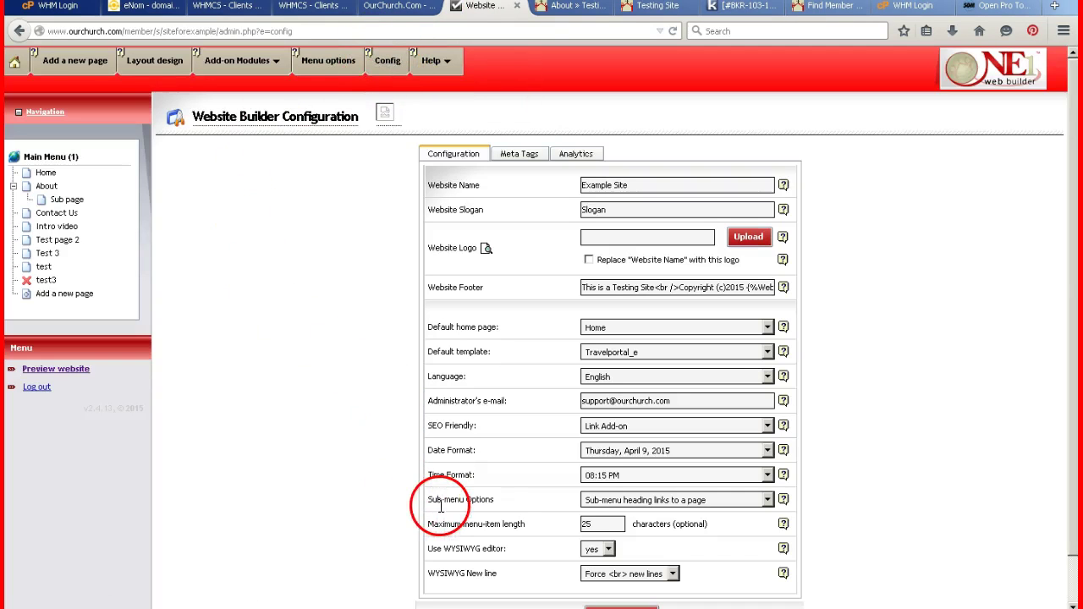
click(631, 499)
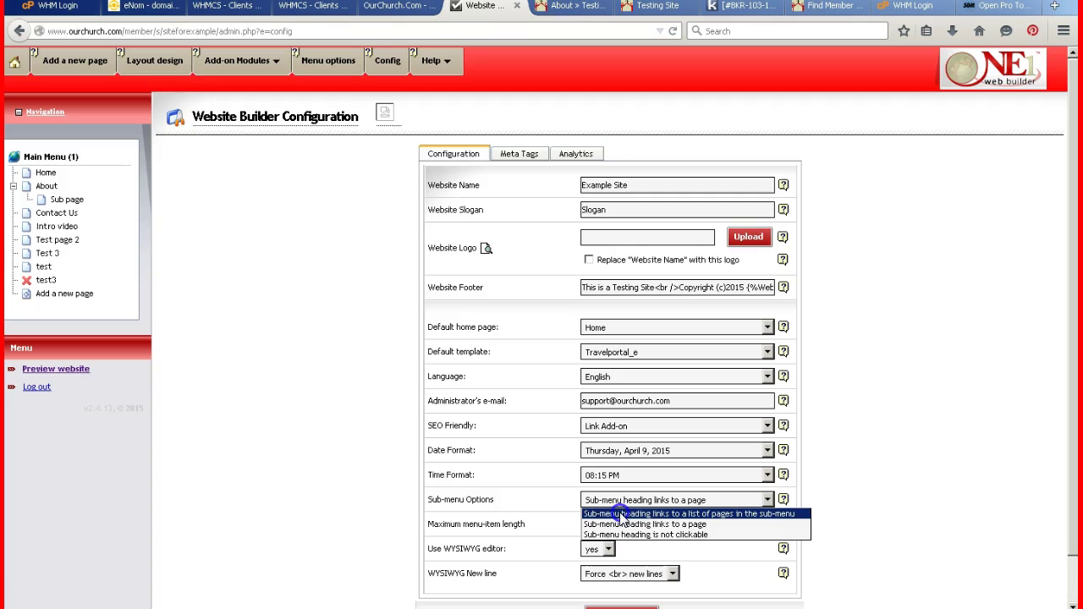
click(620, 516)
scroll(415, 485, down, 1)
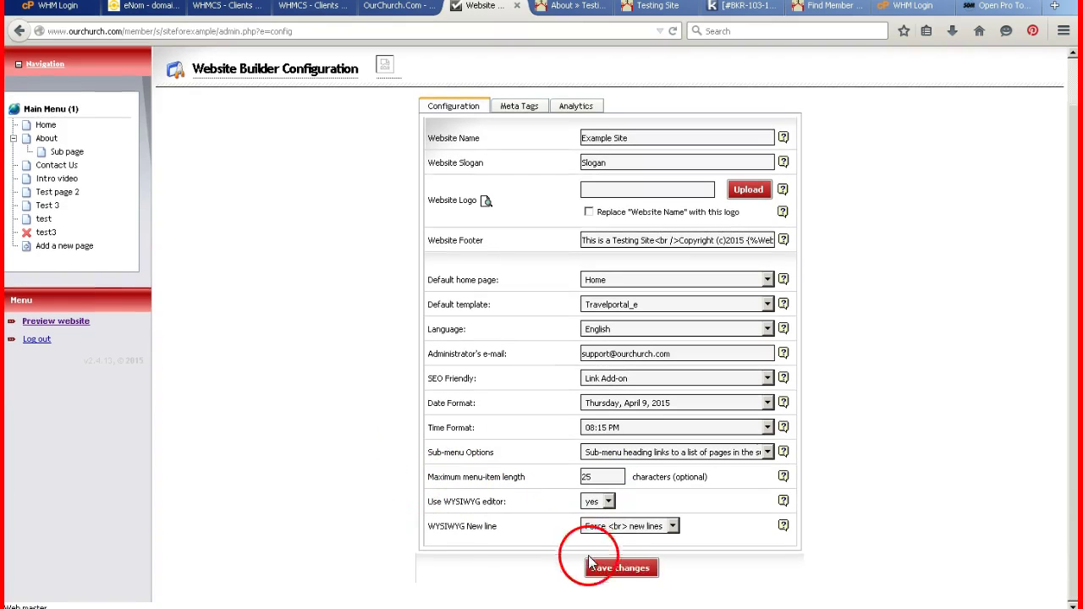
click(609, 573)
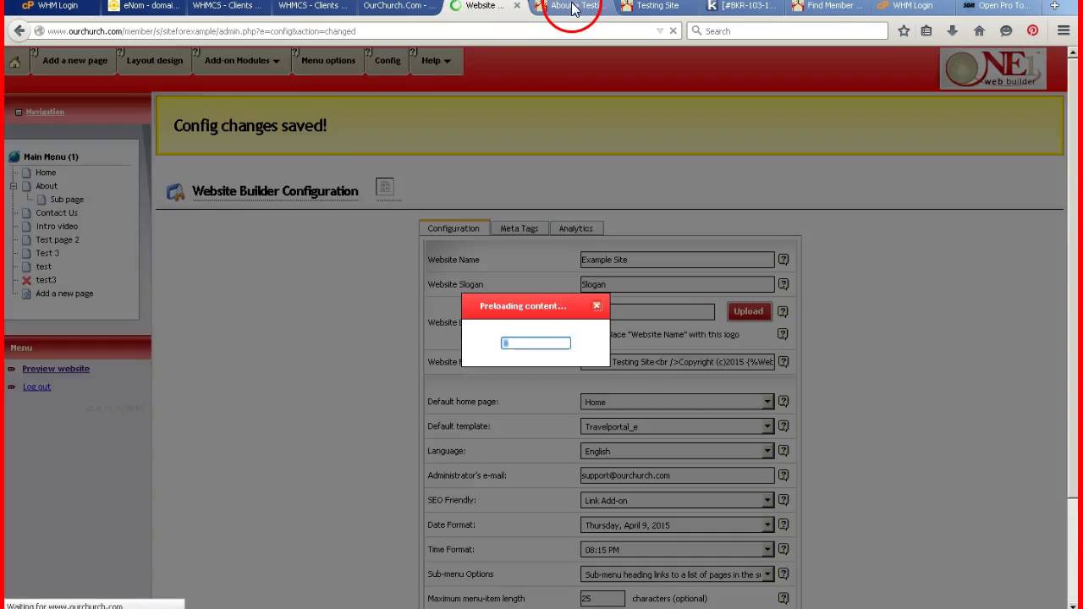
- Reload the live About page, open Sub page from the About submenu, then return to About
click(573, 6)
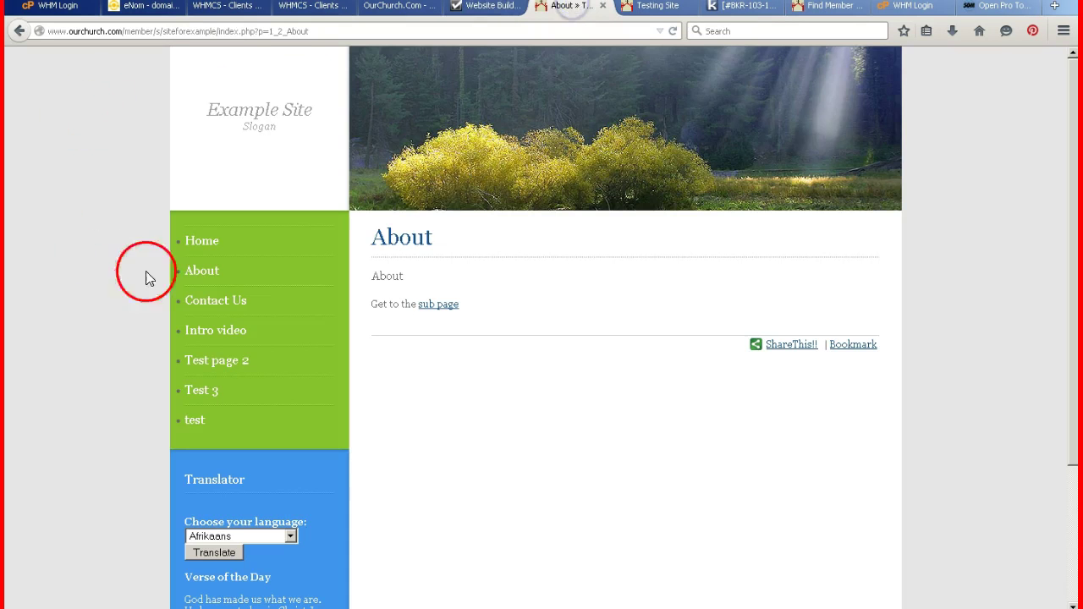
click(673, 31)
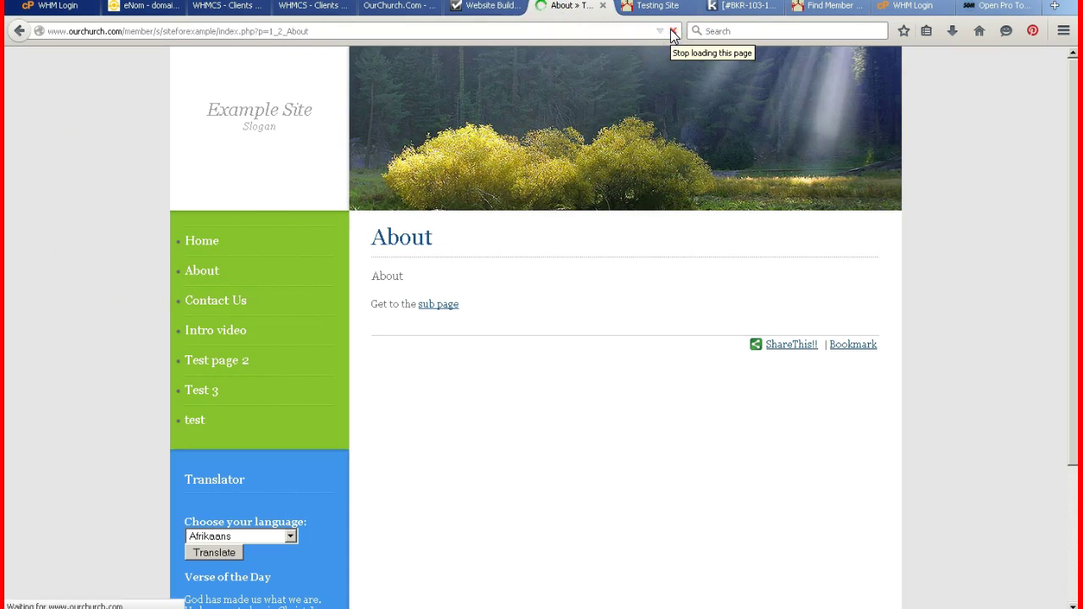
mouse_move(205, 274)
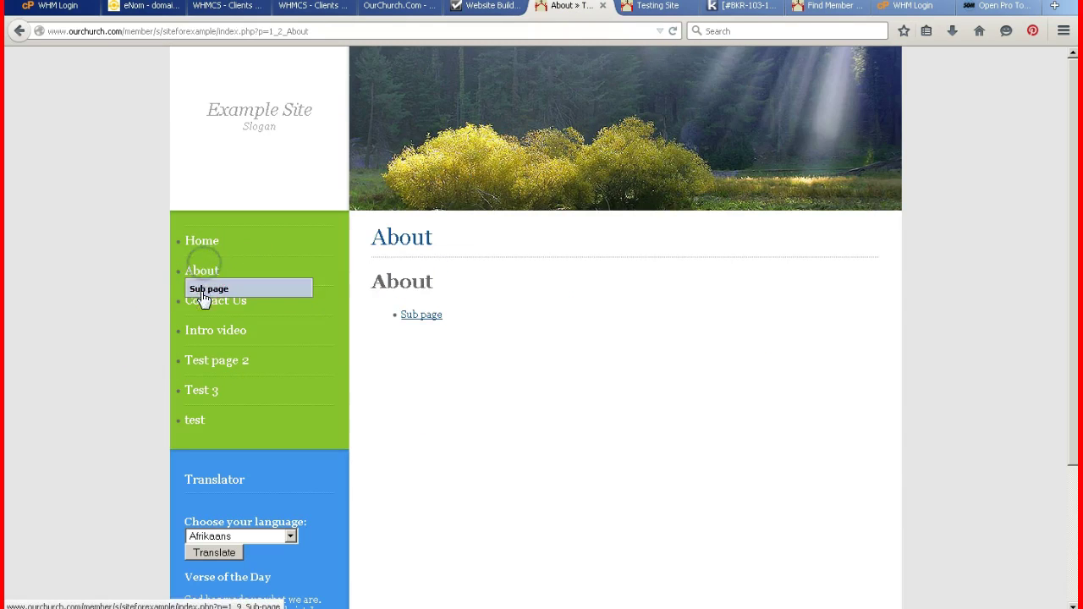
click(203, 291)
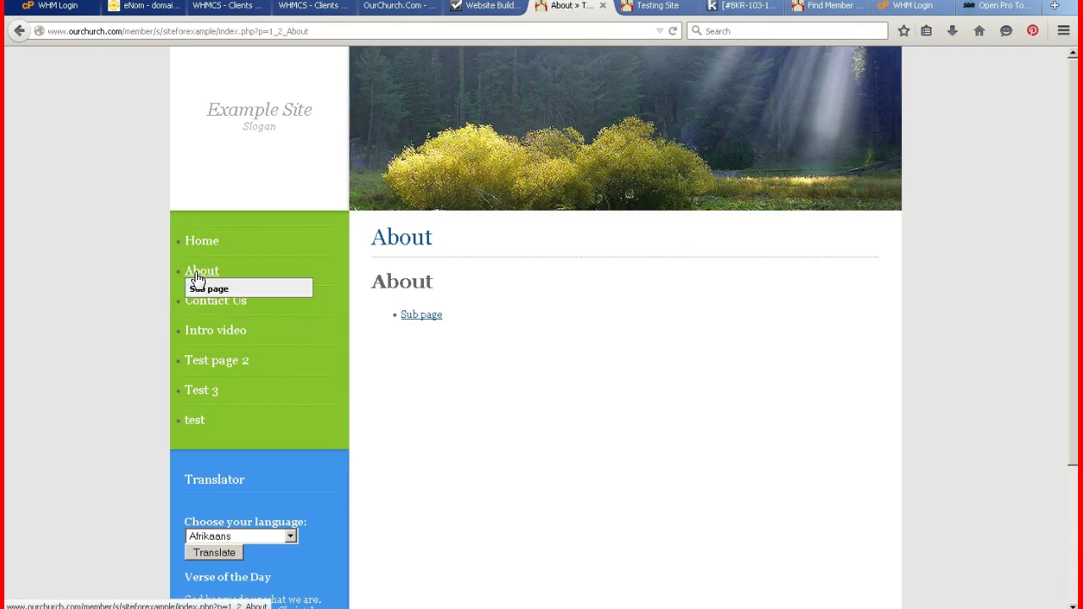
click(510, 292)
click(543, 284)
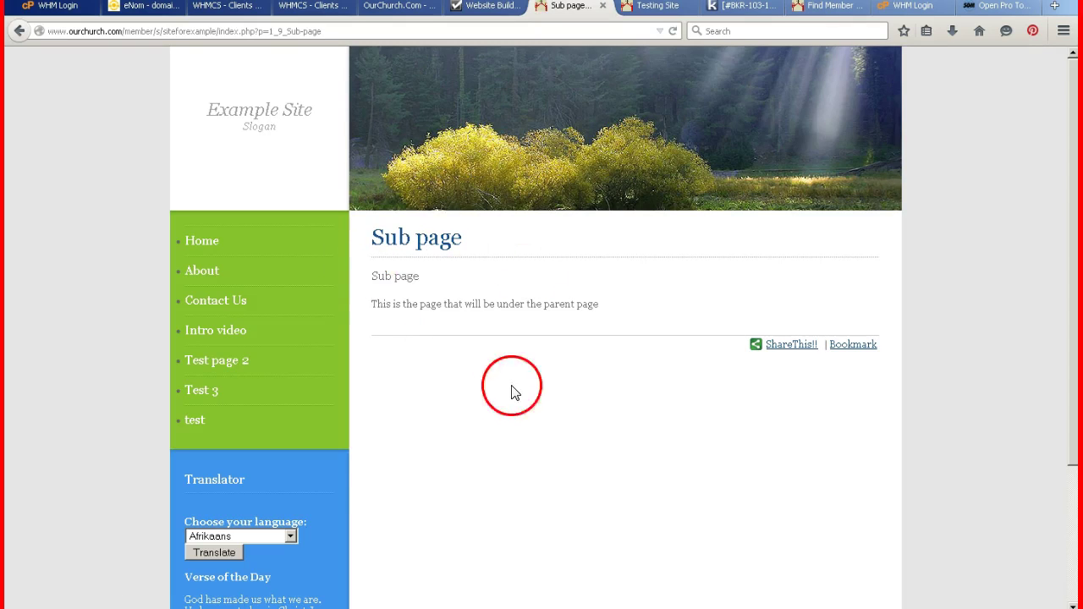
click(197, 271)
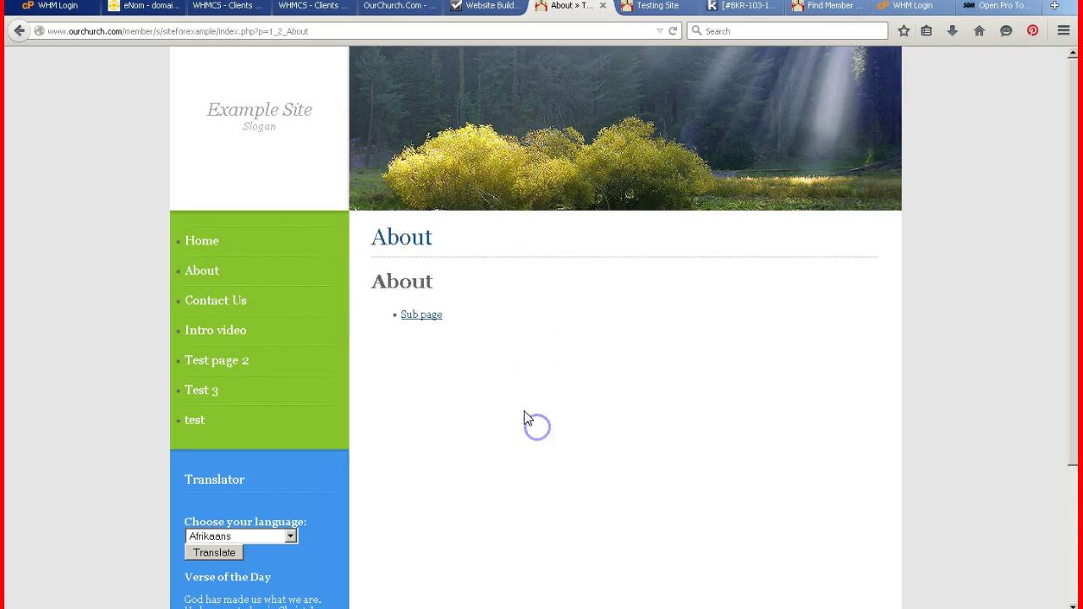
- In Config, set Sub-menu Options to 'Sub-menu heading is not clickable' and save the changes
click(498, 11)
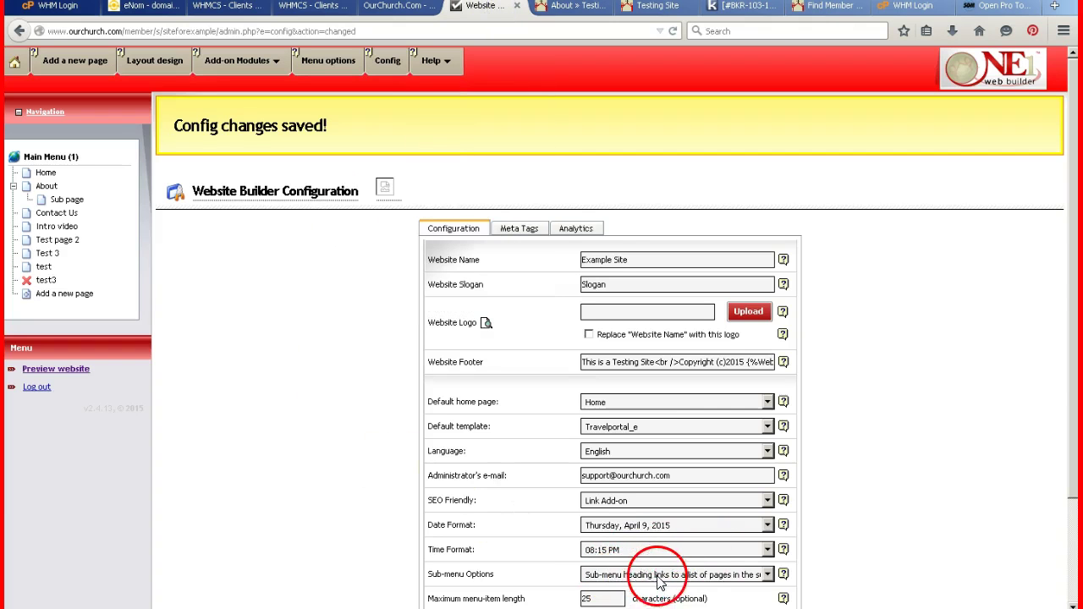
click(768, 575)
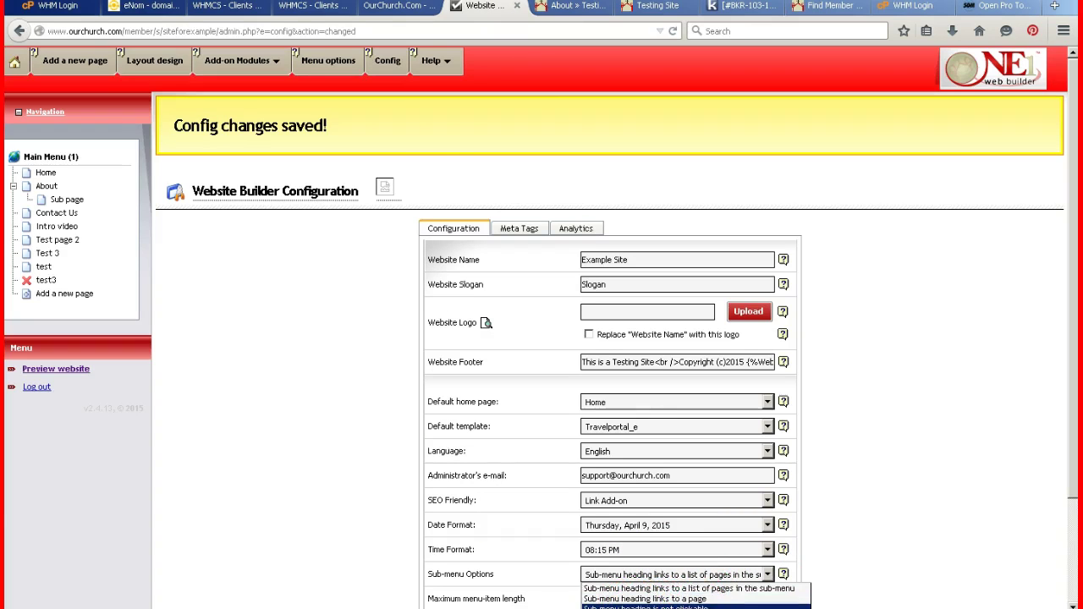
click(651, 606)
scroll(331, 474, down, 3)
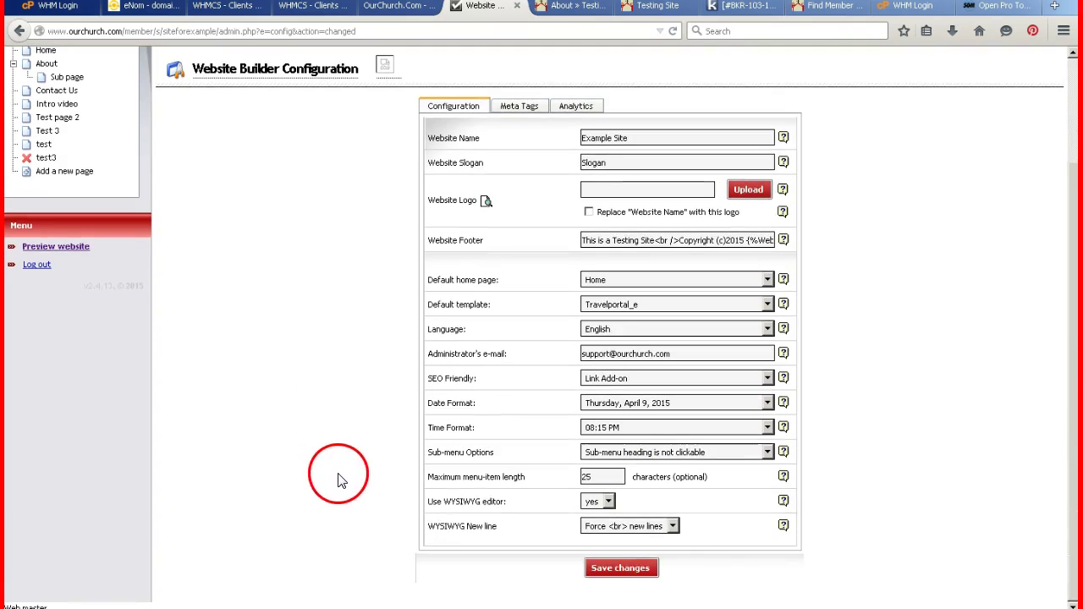
click(646, 571)
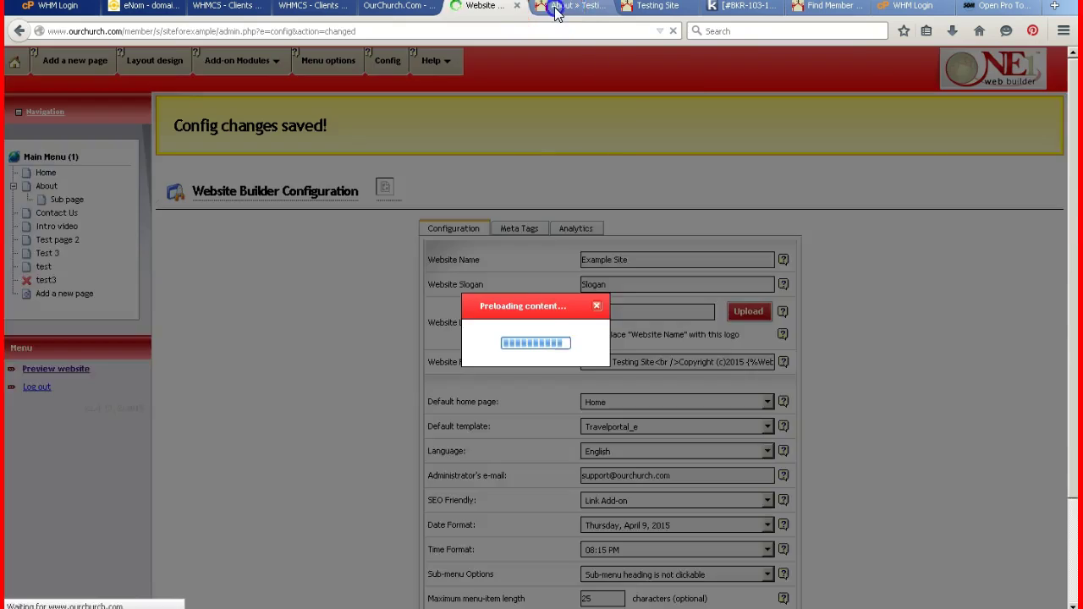
- Reload the live site, open Sub page, and test whether the About heading is clickable
click(559, 7)
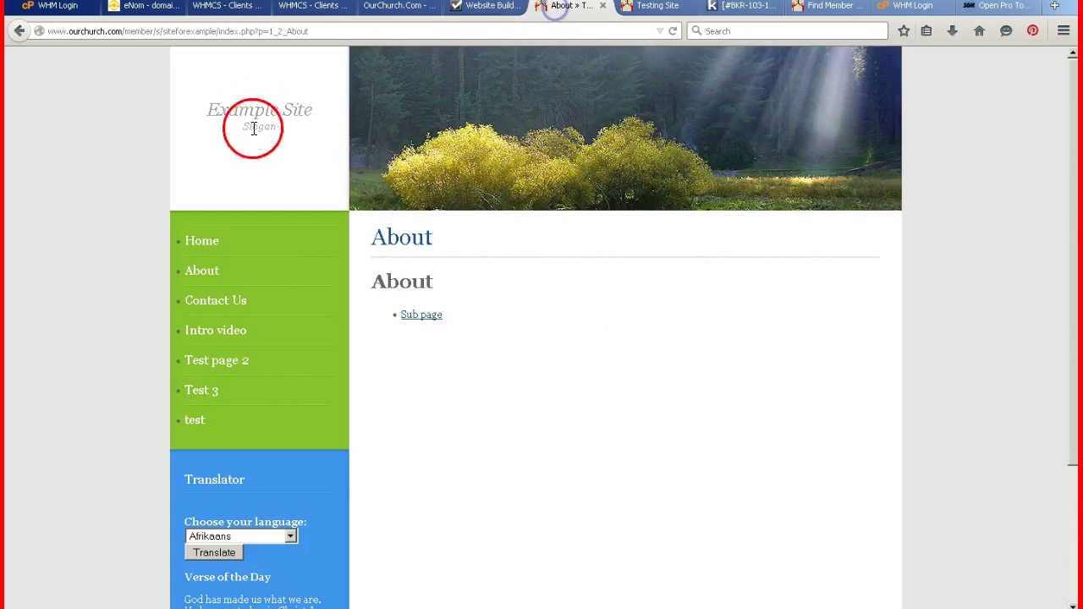
click(672, 31)
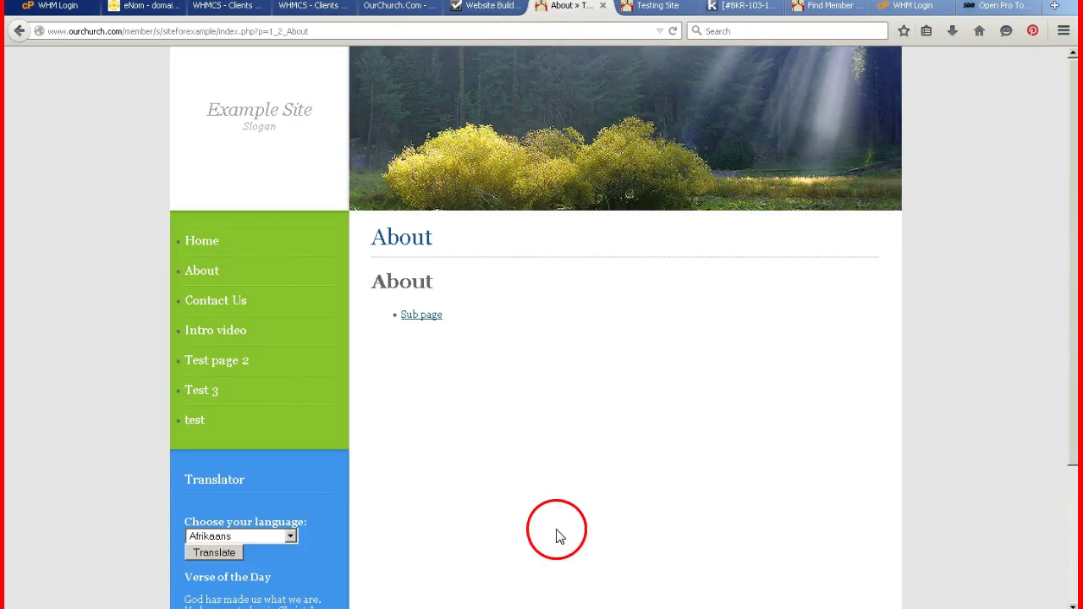
click(672, 32)
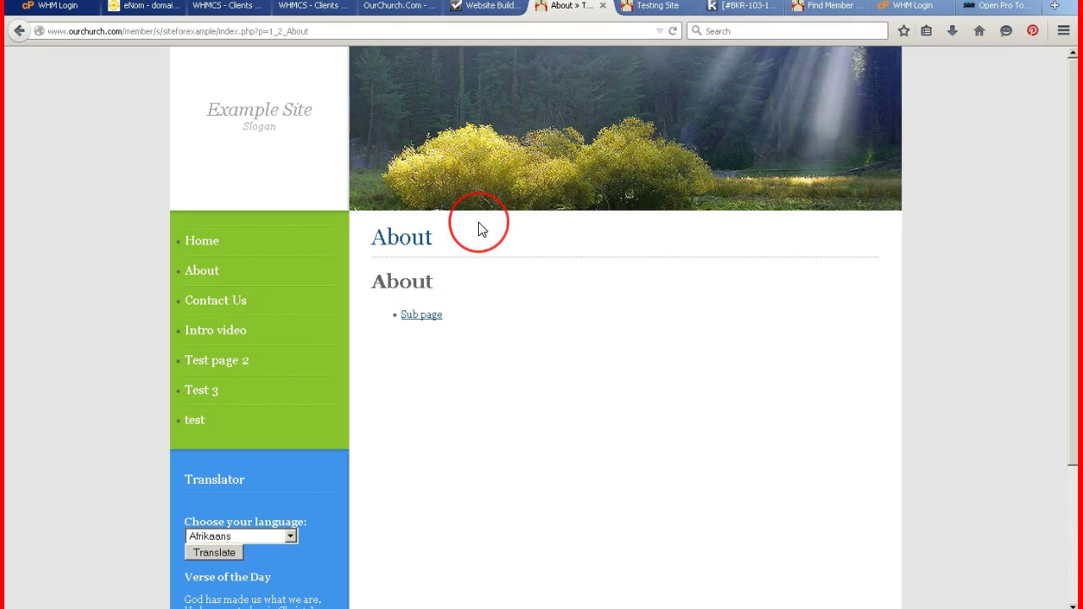
mouse_move(204, 279)
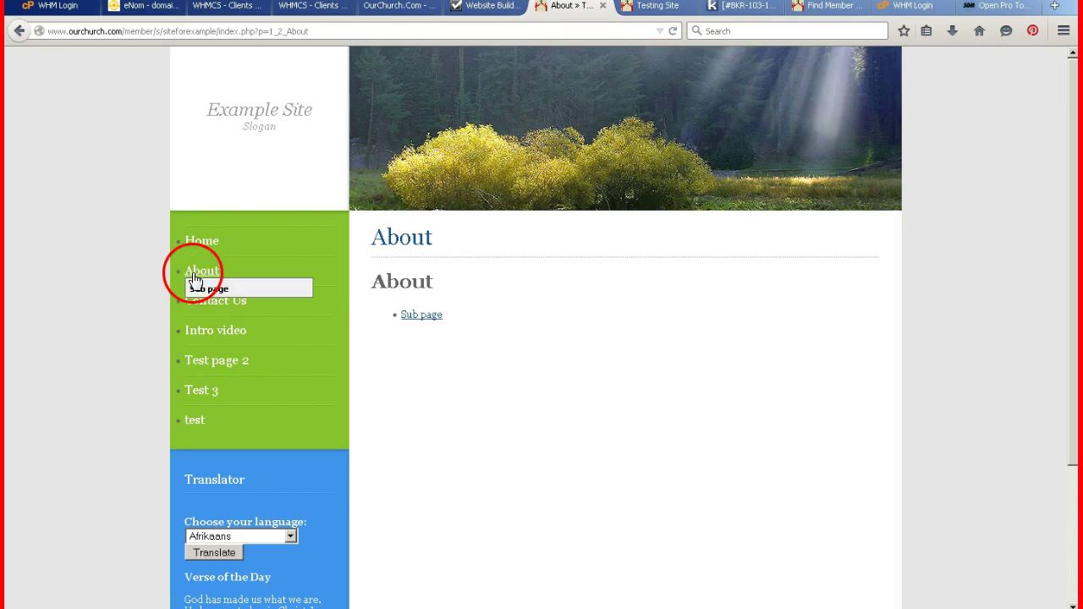
click(195, 291)
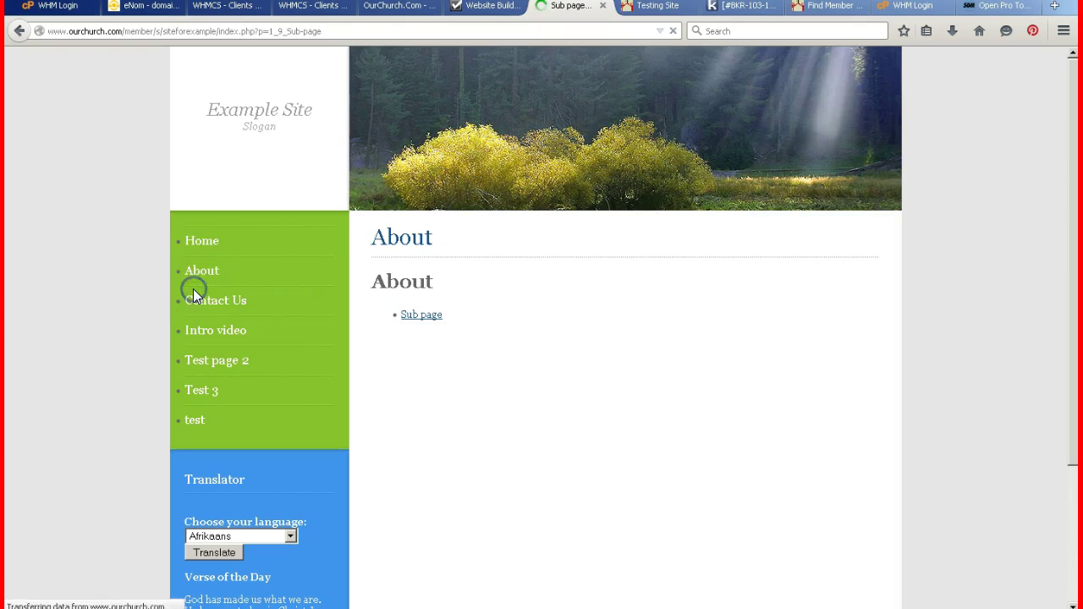
click(194, 276)
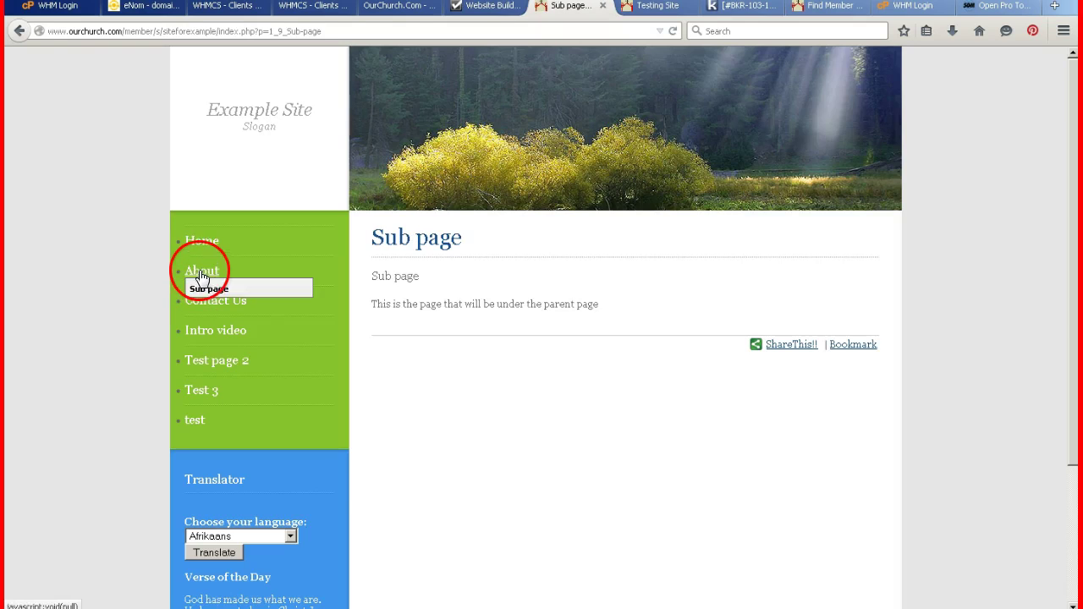
click(196, 277)
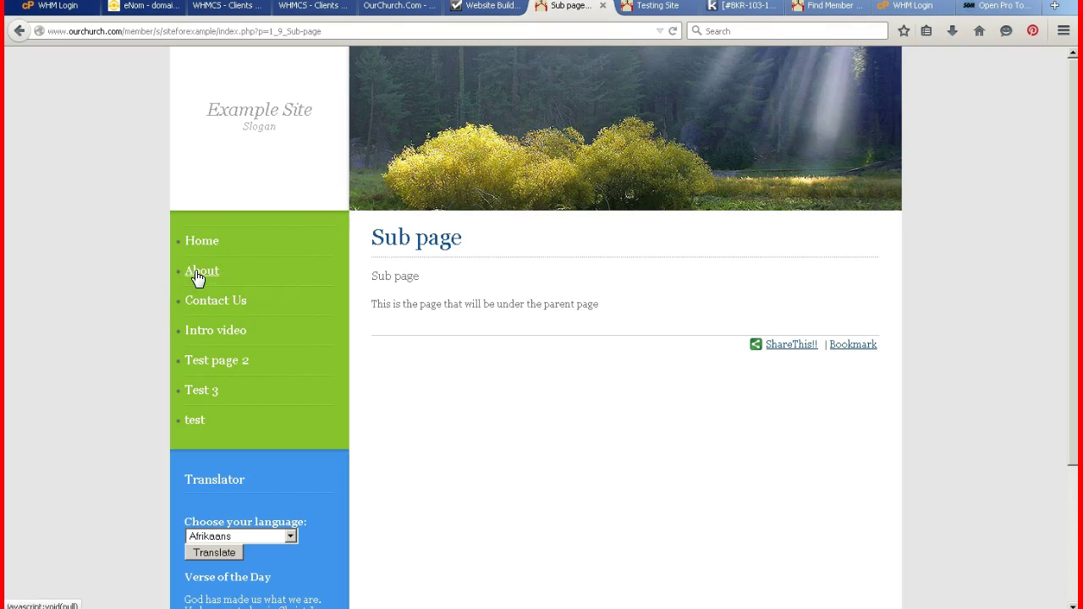
click(206, 276)
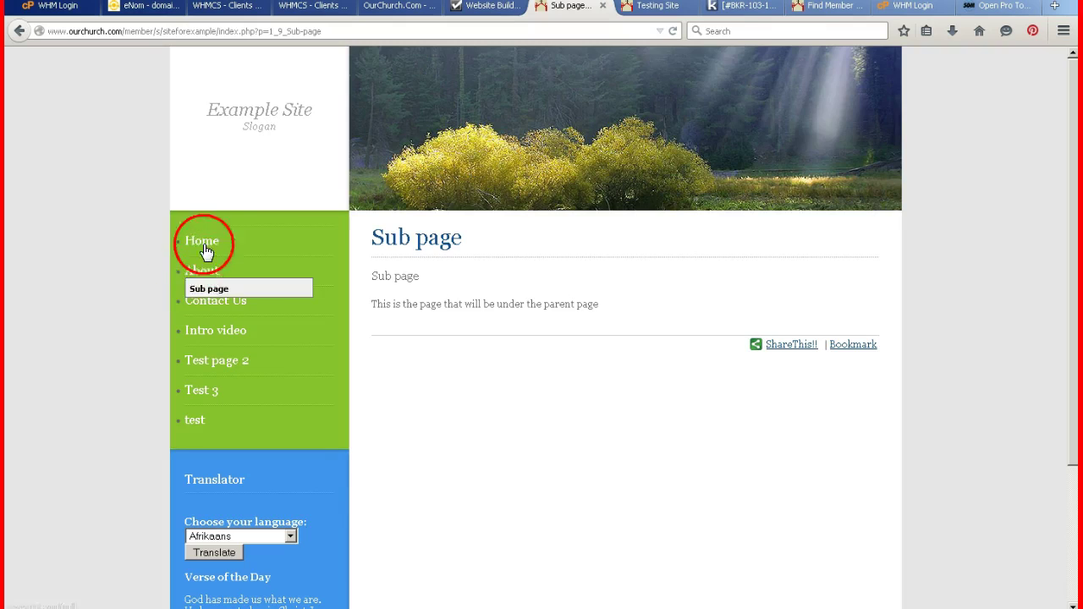
- From the Home page, retest the About heading and open Sub page from its drop-down
click(195, 241)
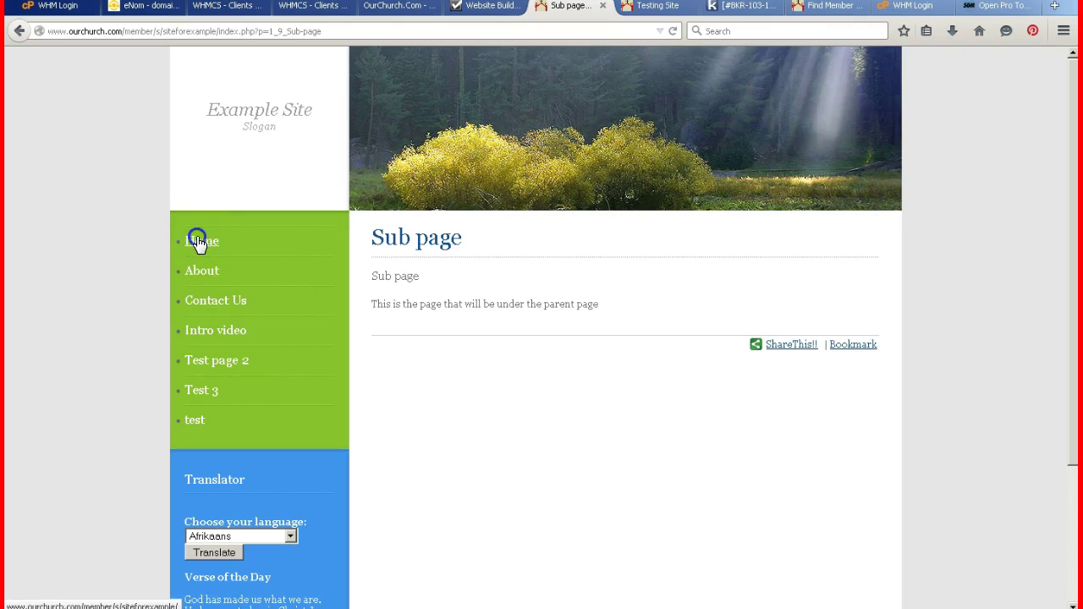
click(194, 272)
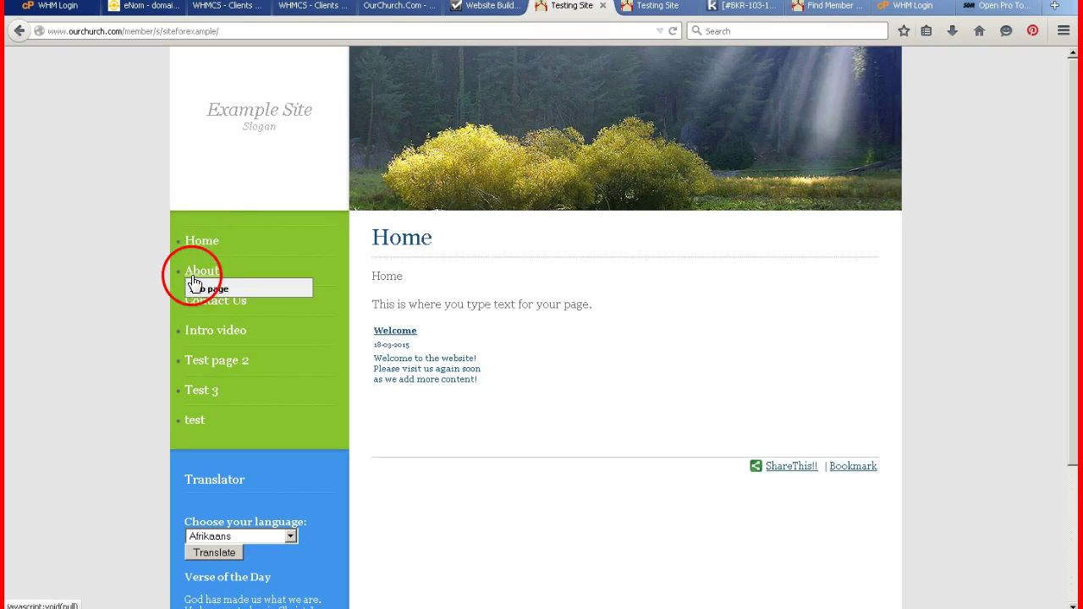
click(192, 273)
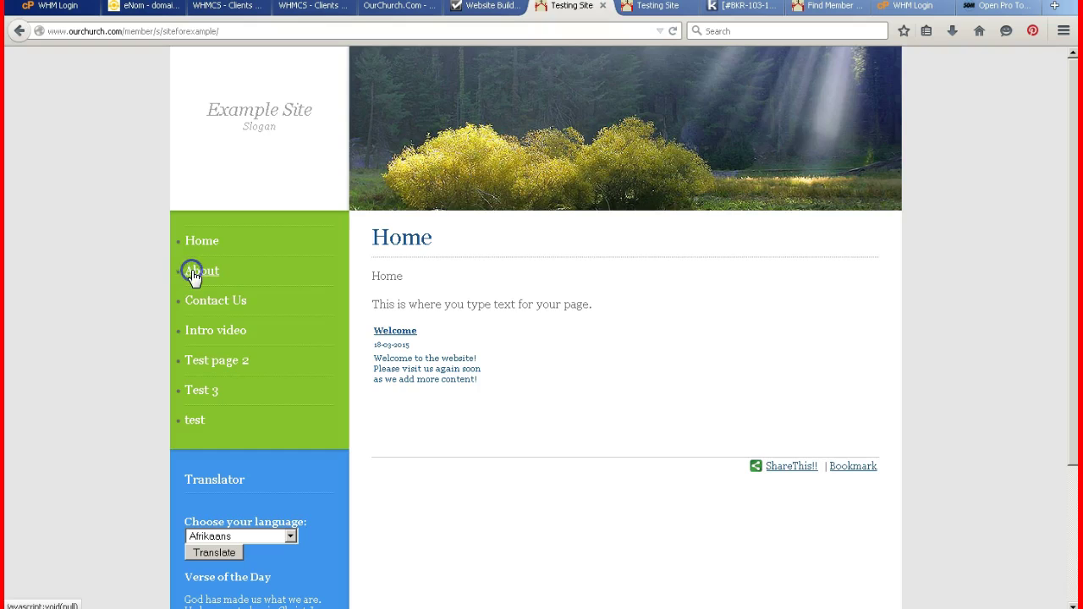
click(193, 269)
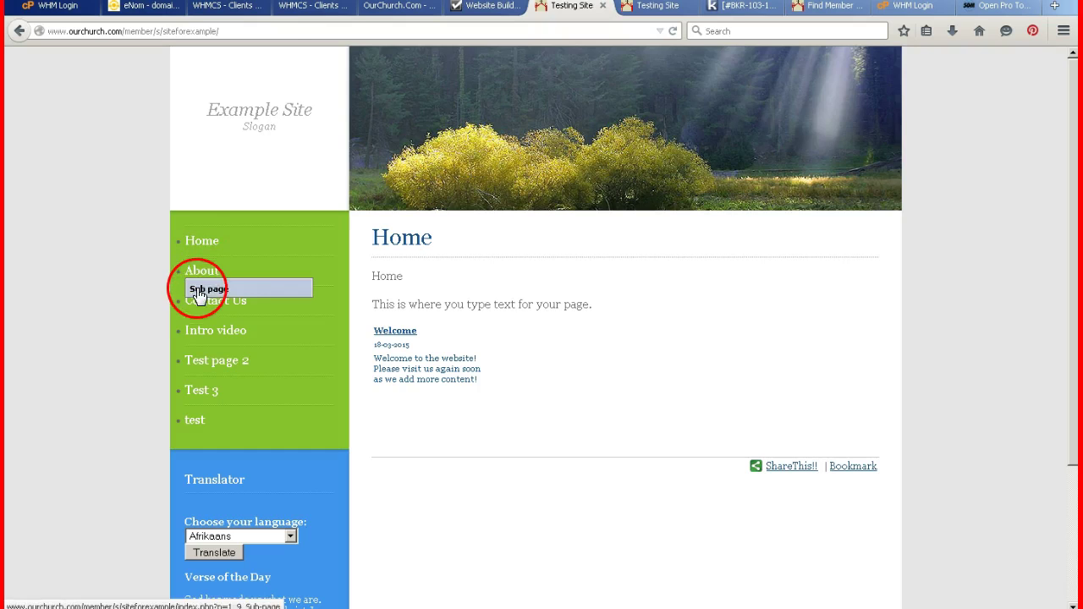
click(196, 292)
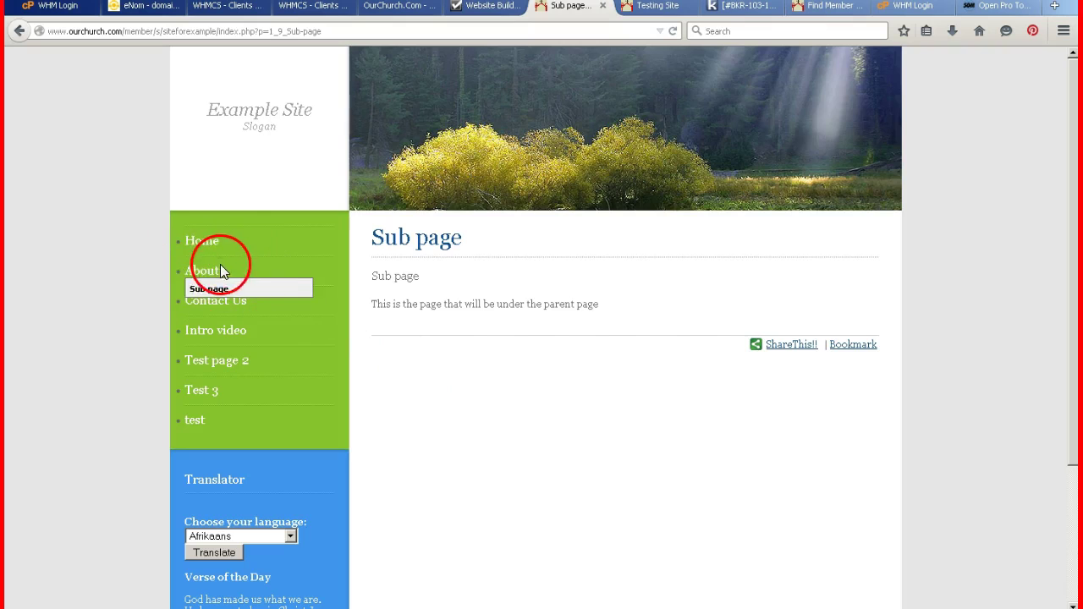
click(317, 181)
click(489, 9)
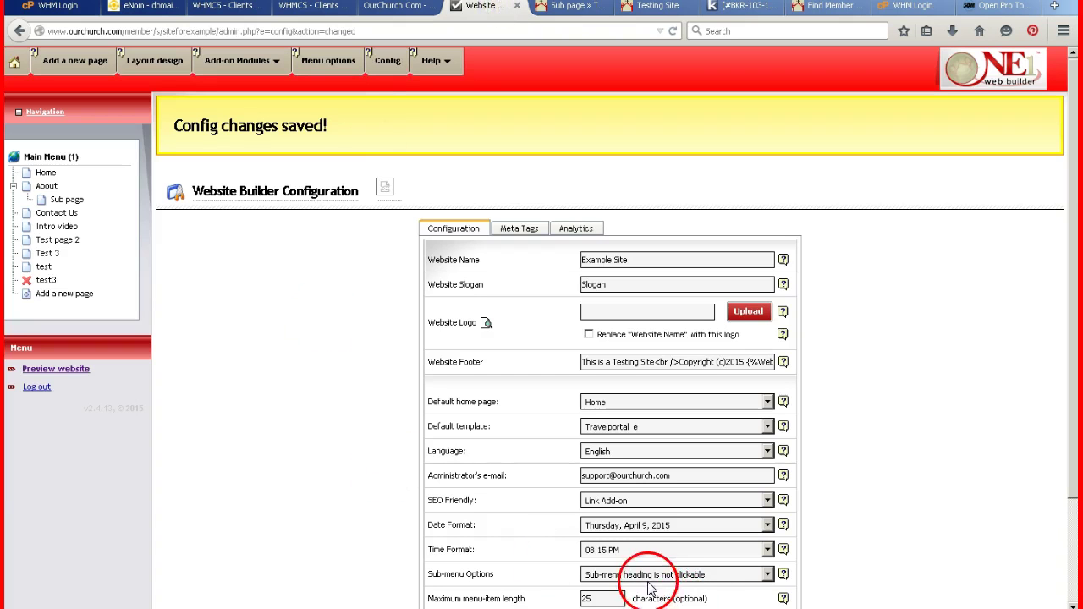
- Set Sub-menu Options to 'Sub-menu heading links to a page' and save the configuration
click(648, 579)
click(643, 594)
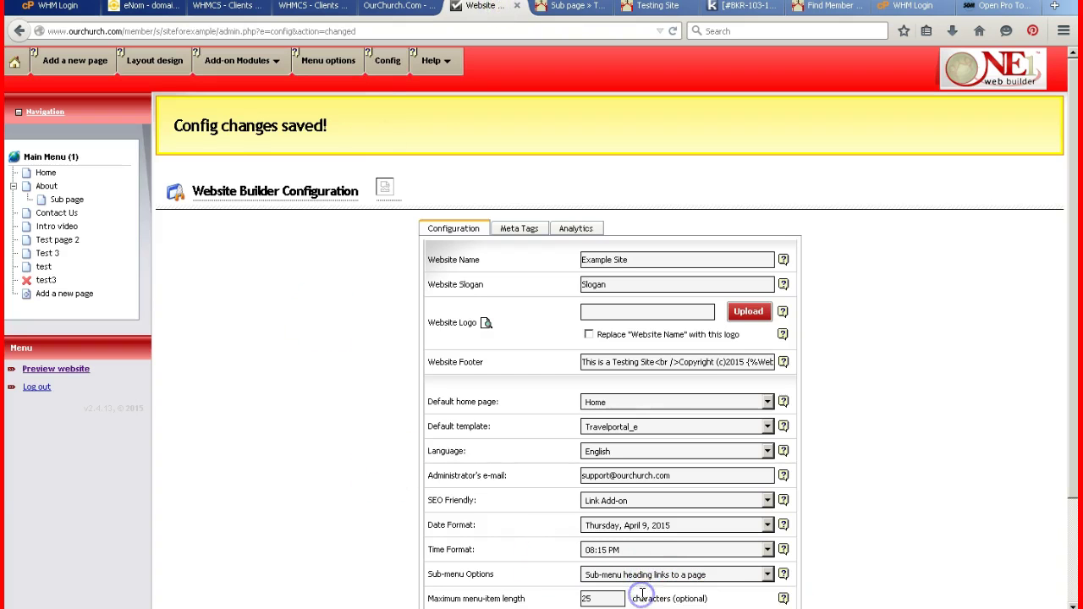
scroll(558, 548, down, 3)
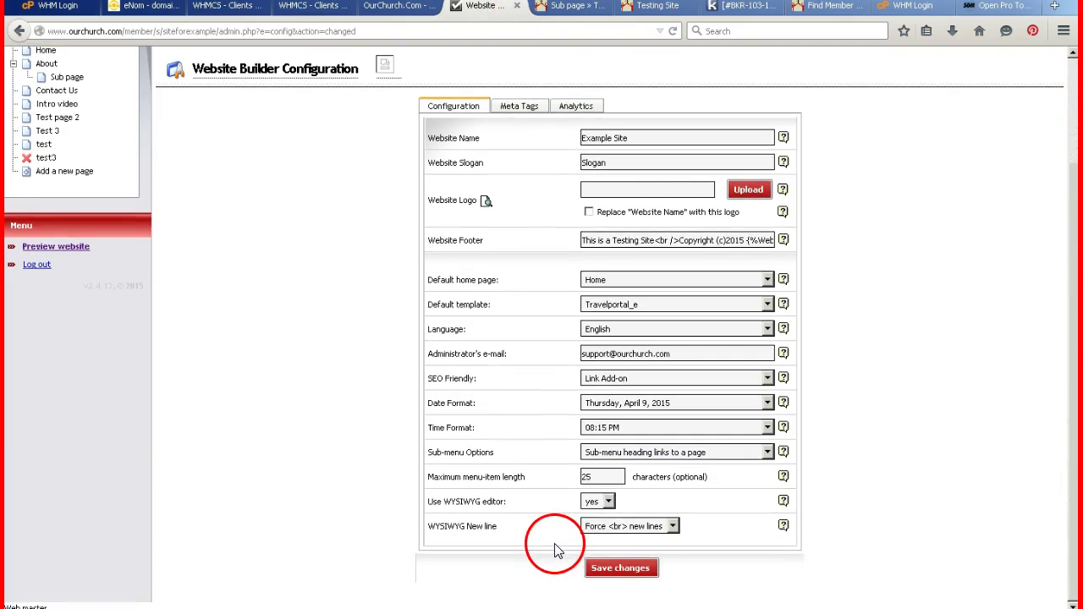
click(615, 570)
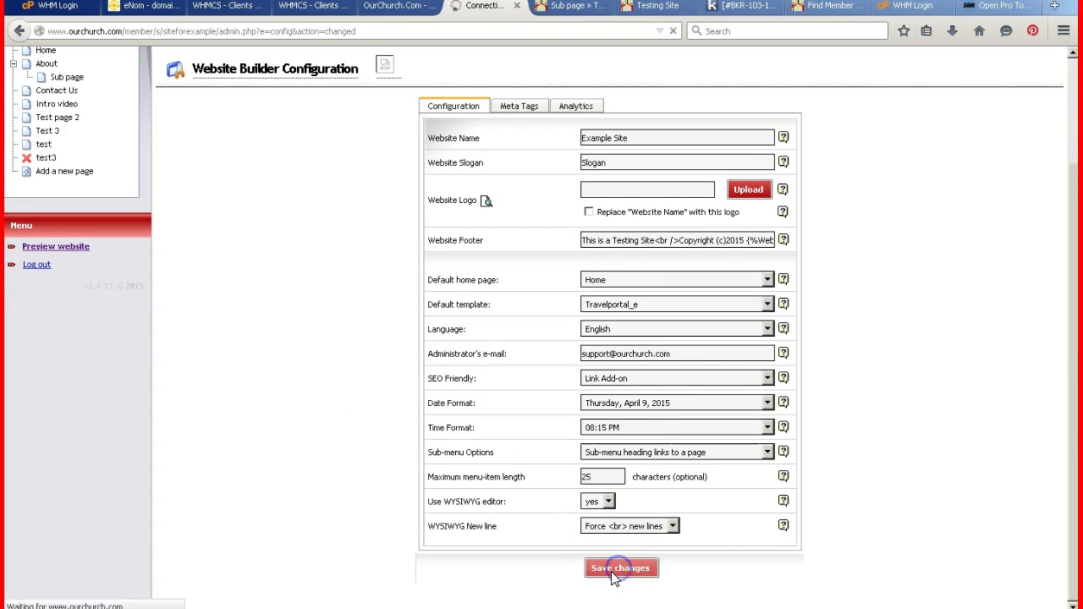
- On the live site, test the About heading and reload to pick up the new setting
click(563, 6)
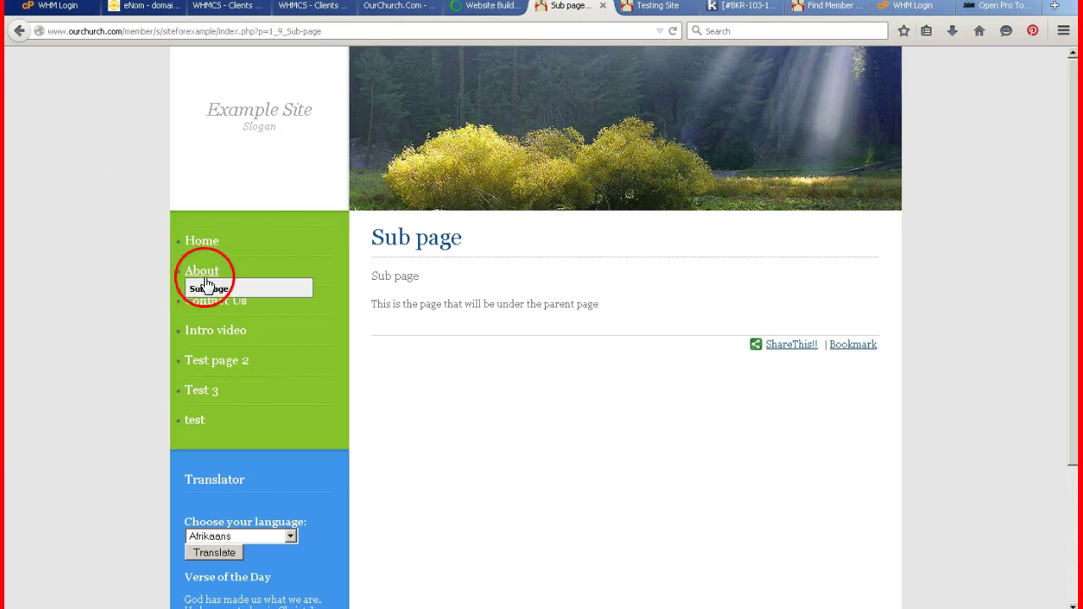
click(207, 281)
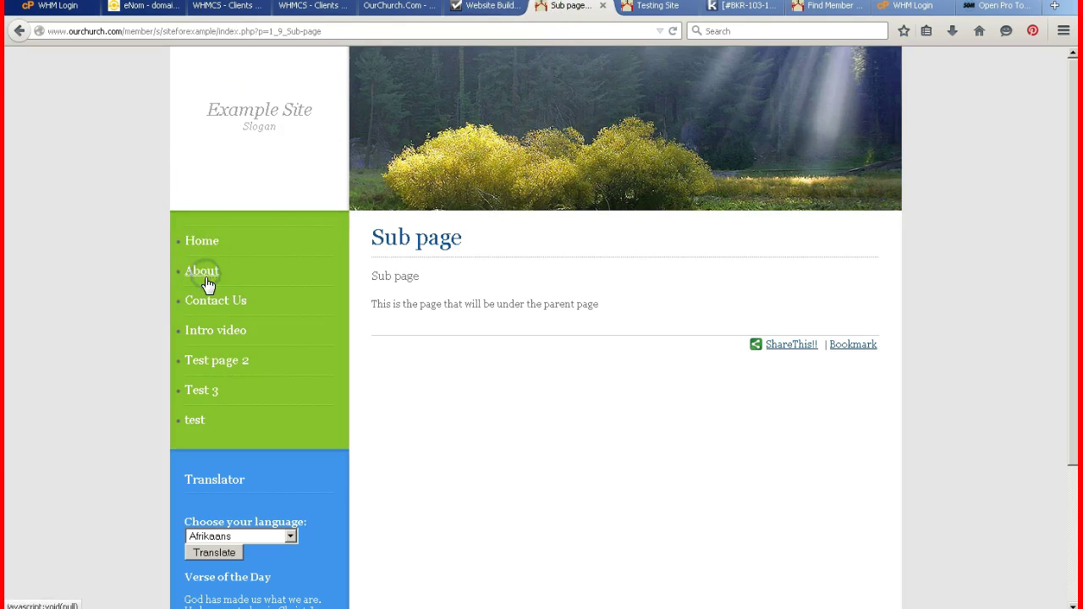
click(186, 271)
click(195, 275)
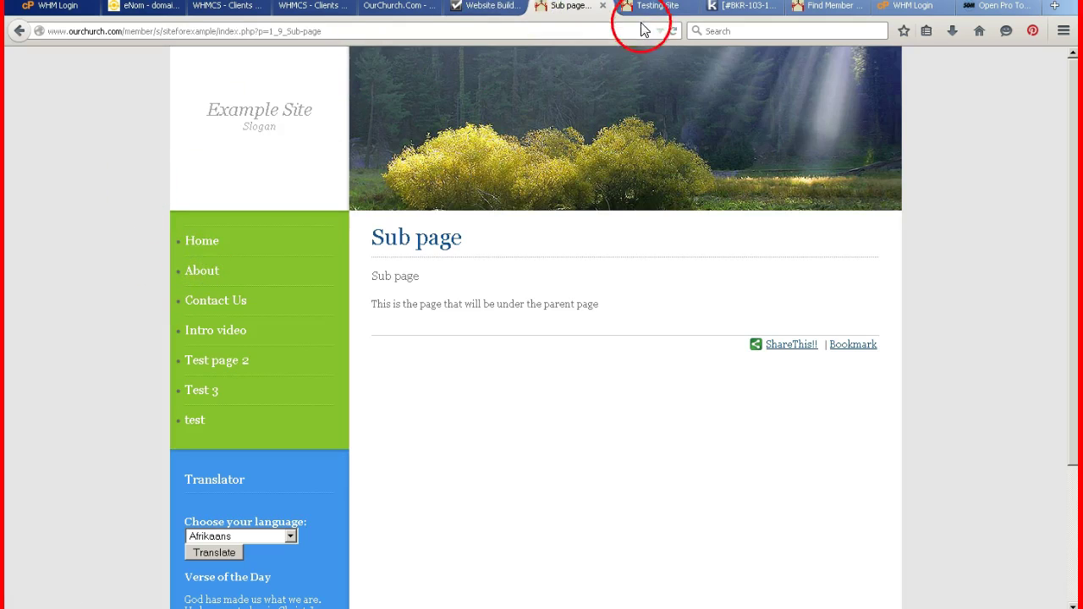
click(672, 31)
click(406, 273)
- Open the About page from the menu, then Sub page from its submenu, then About again
click(210, 273)
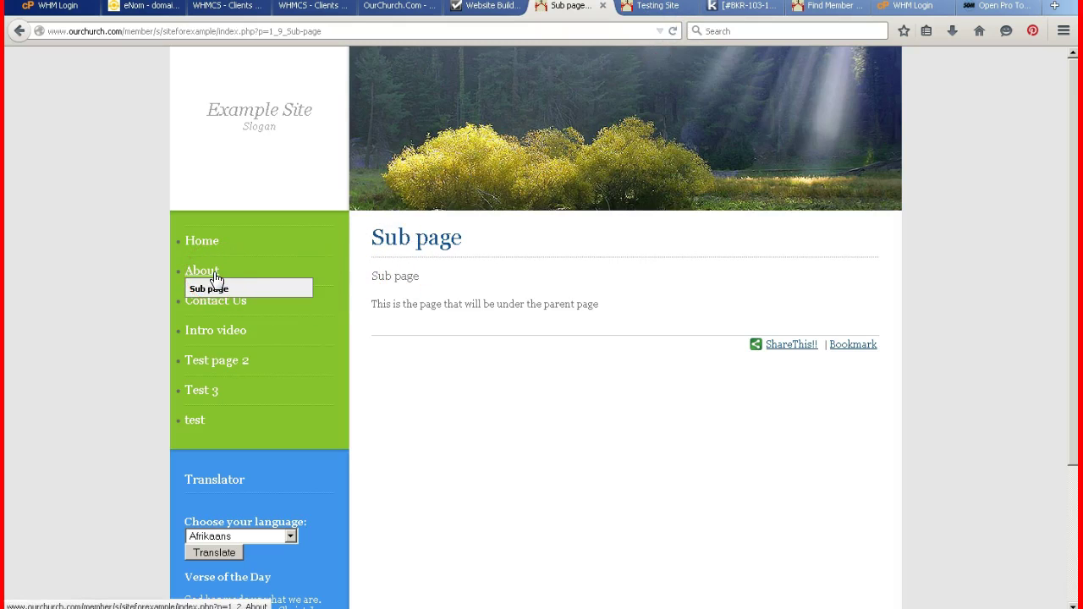
click(211, 272)
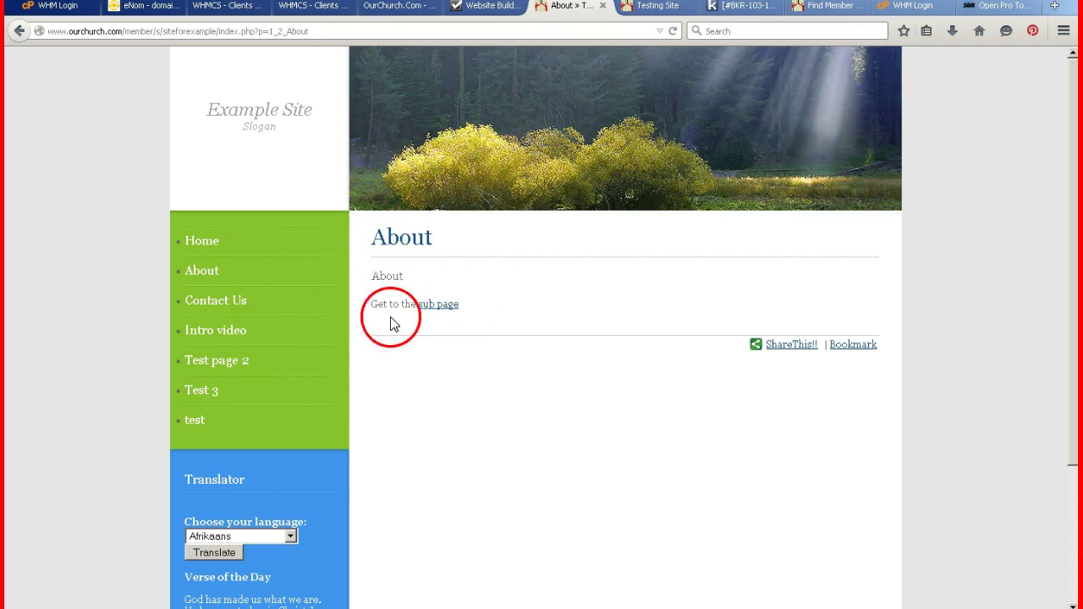
mouse_move(204, 279)
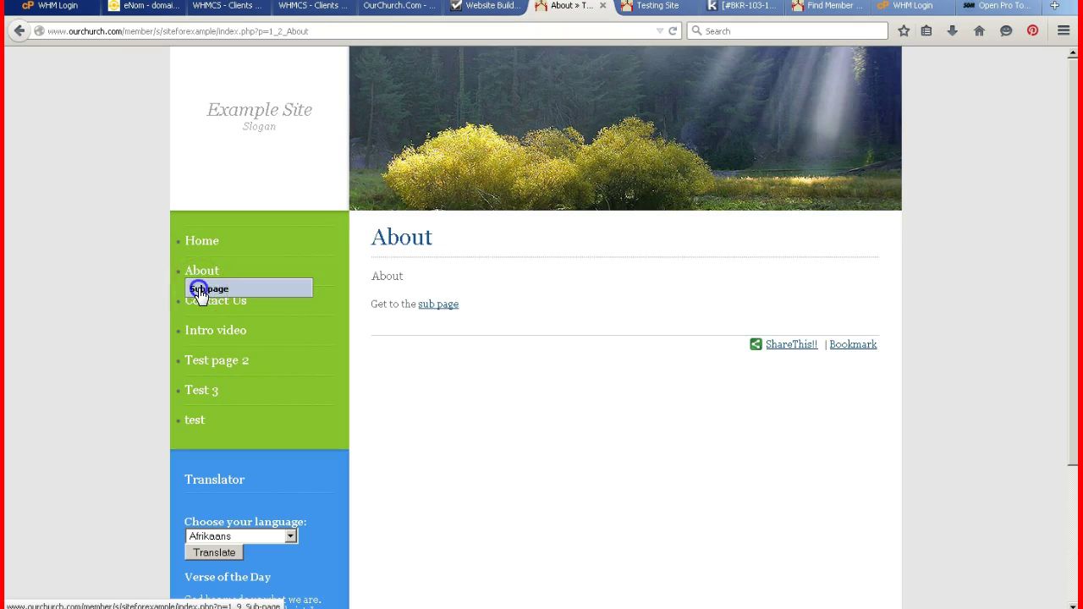
click(198, 290)
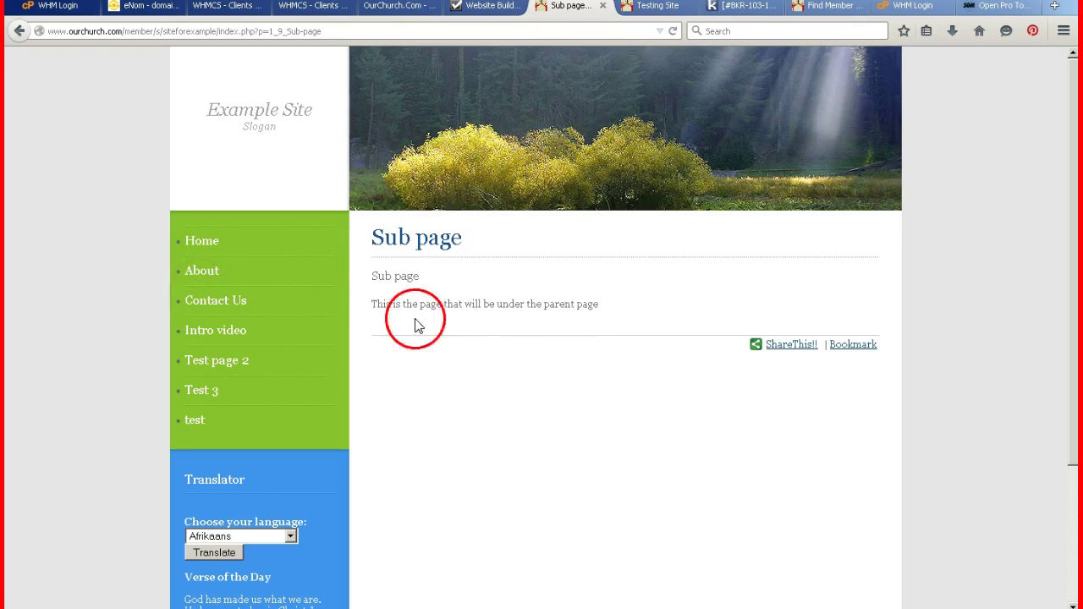
click(203, 270)
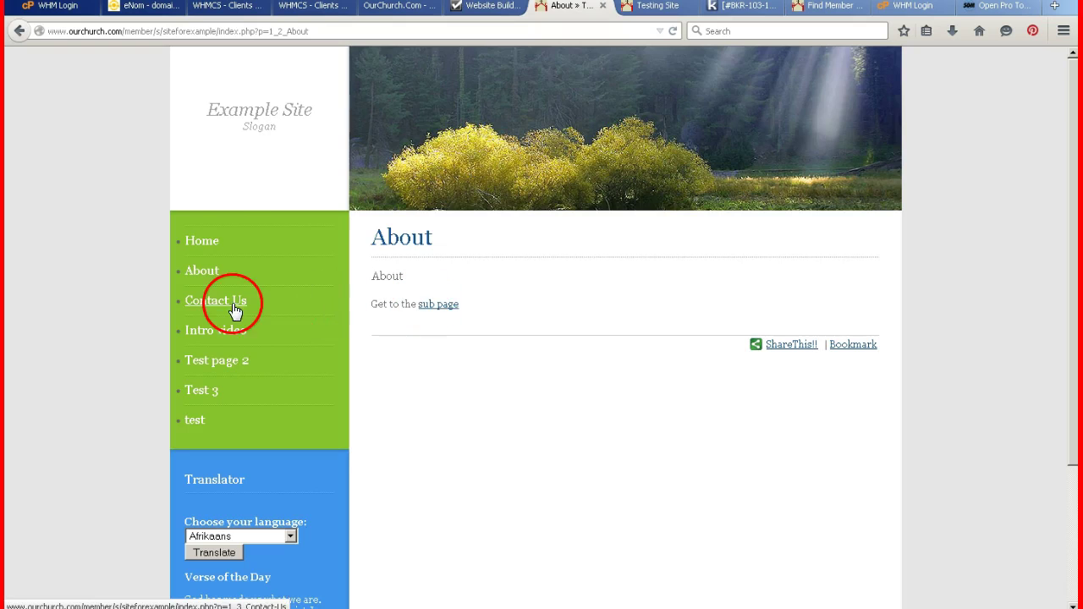
- Add the line 'Go back to the home page' to About and link 'home page' to Home (menu: 1)
click(475, 11)
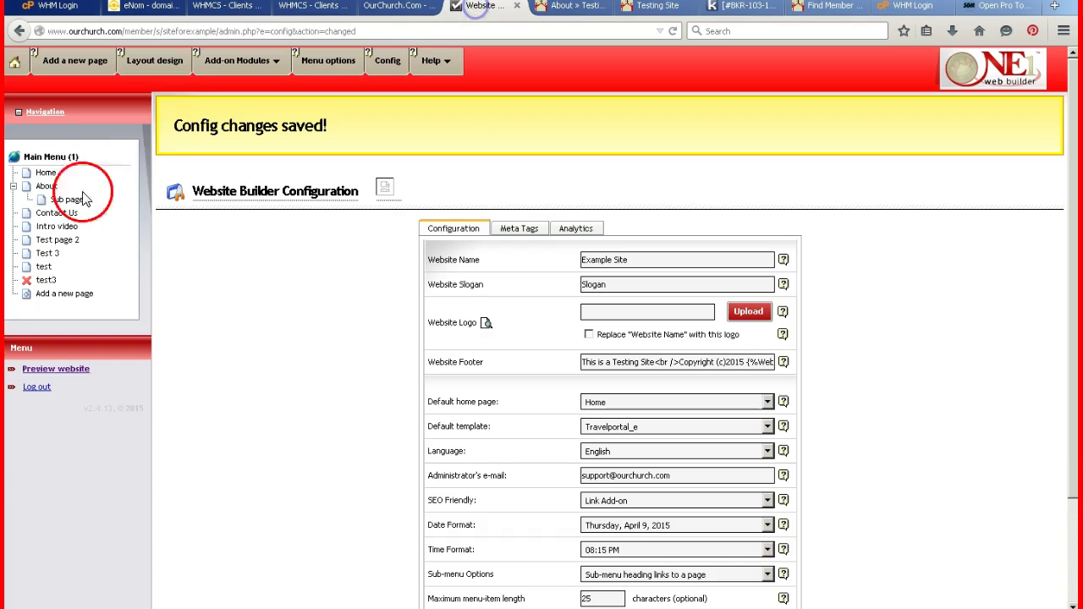
click(61, 193)
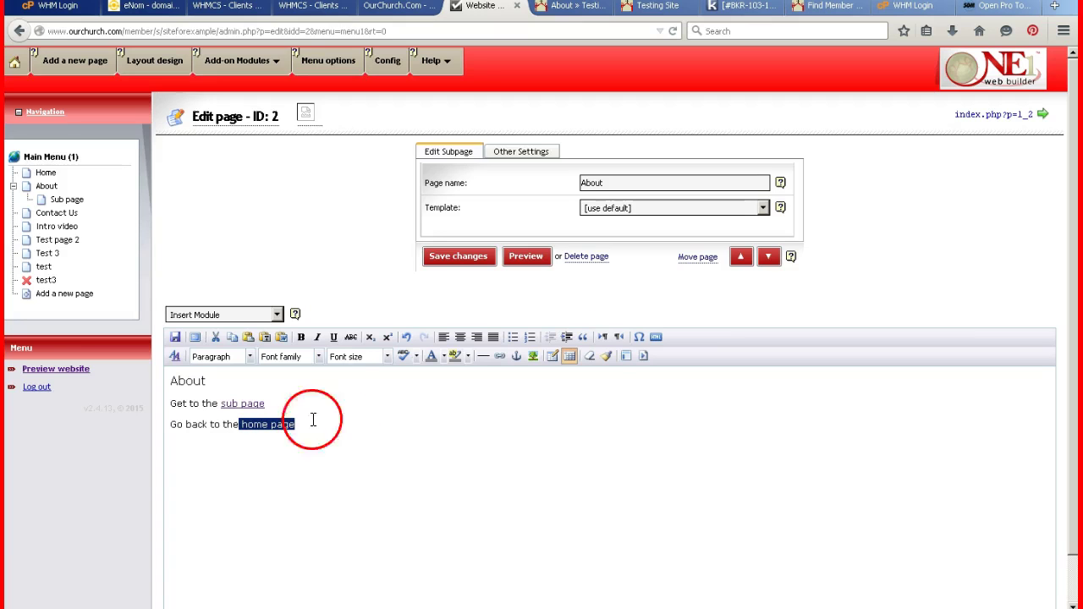
click(500, 355)
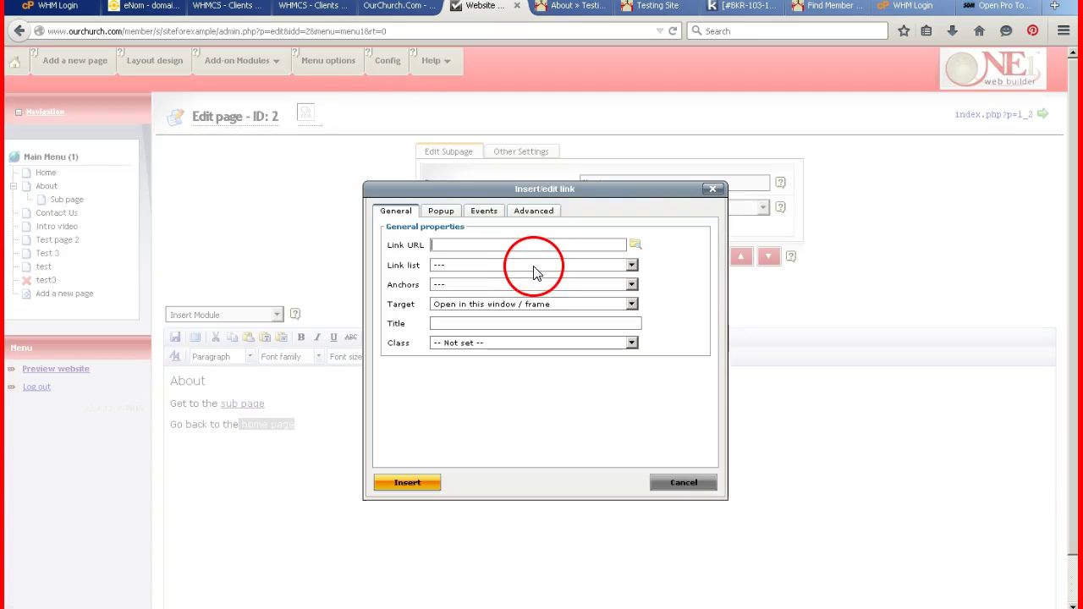
click(457, 265)
click(451, 286)
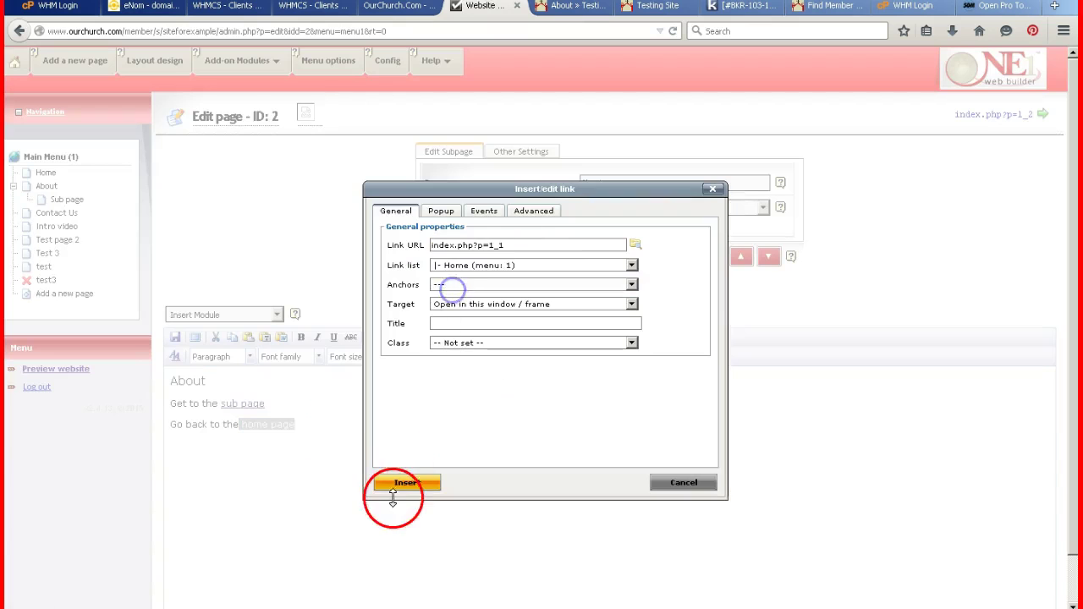
- Insert the Home link and save the About page
click(401, 487)
click(435, 250)
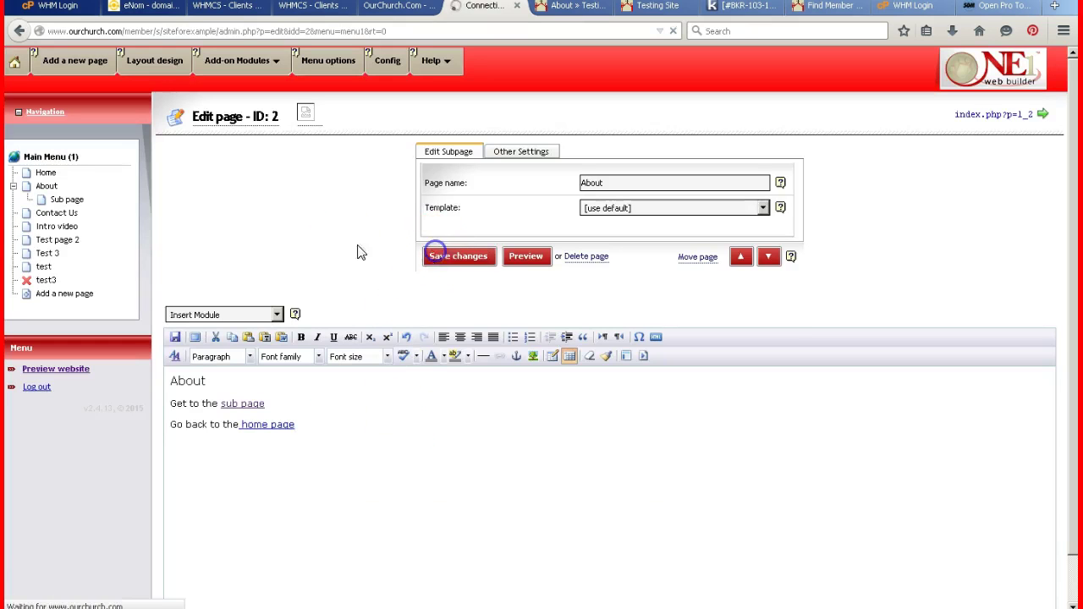
click(325, 225)
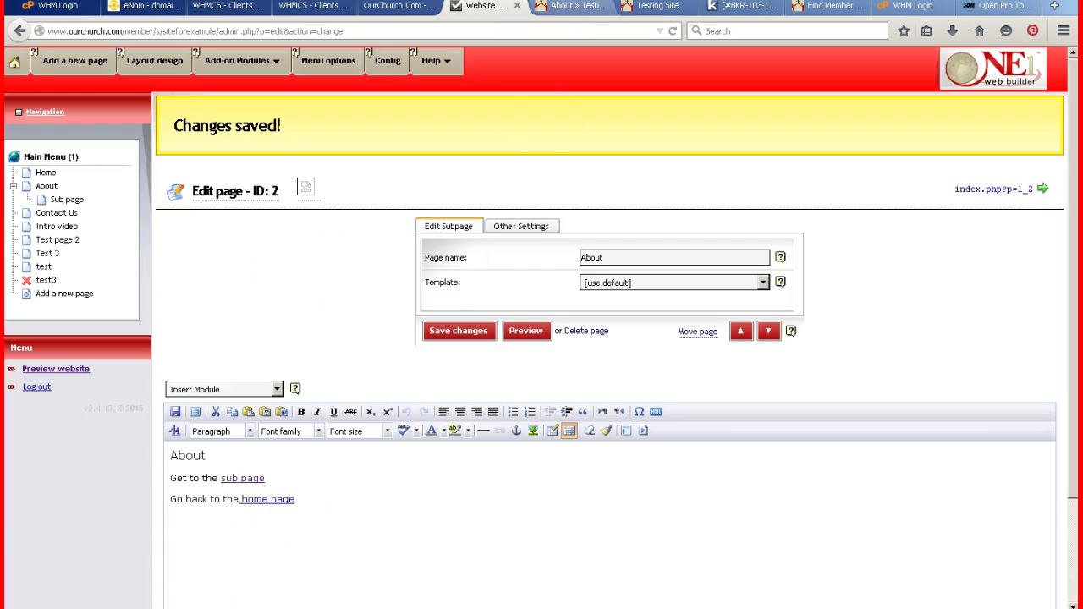
- Reload the live About page and follow its 'home page' link to Home
click(577, 9)
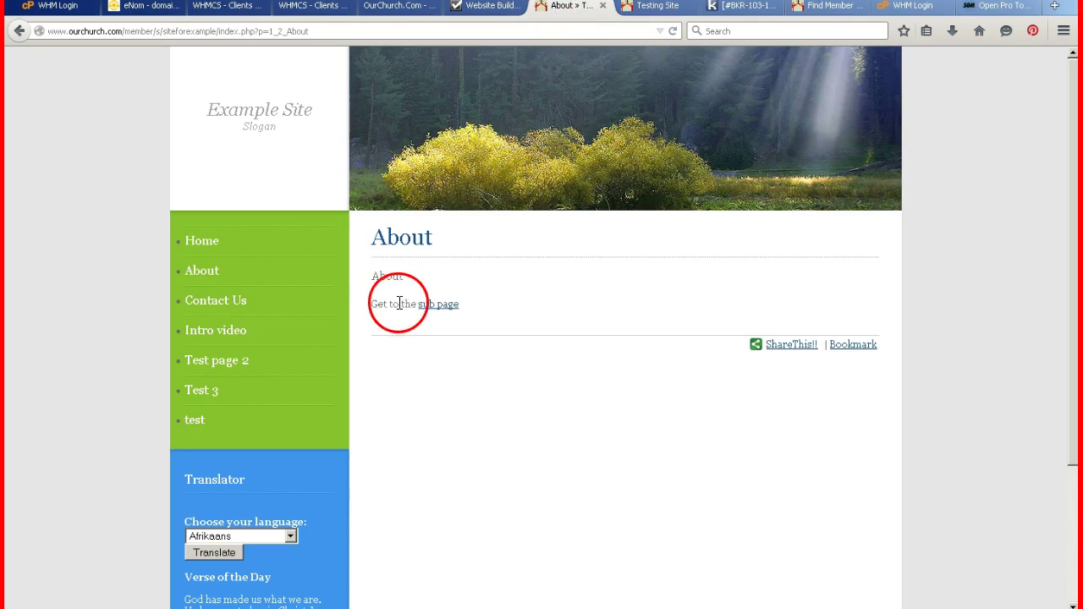
click(672, 31)
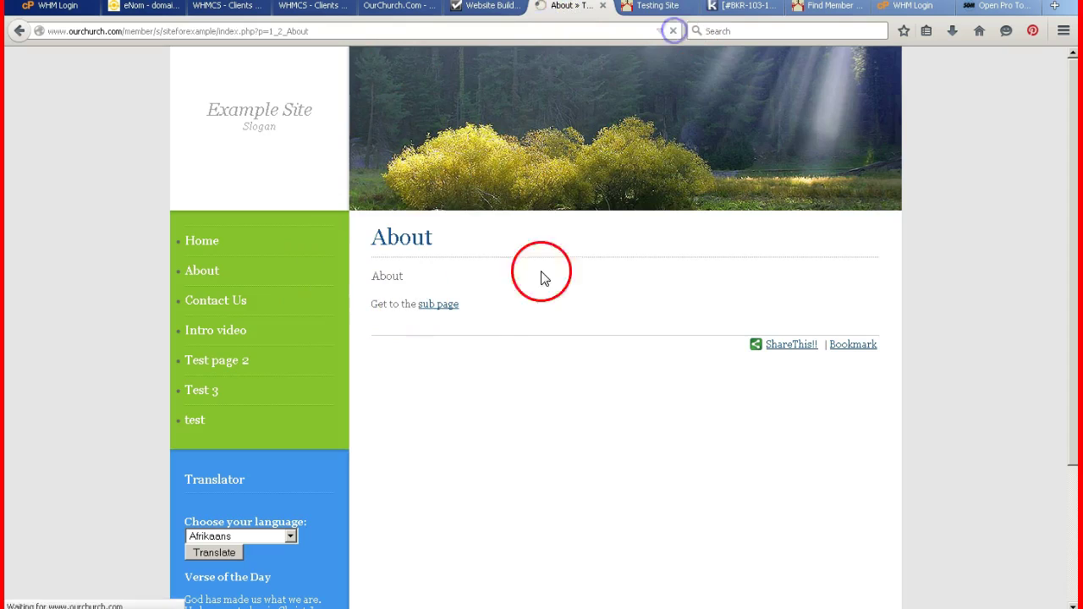
click(469, 331)
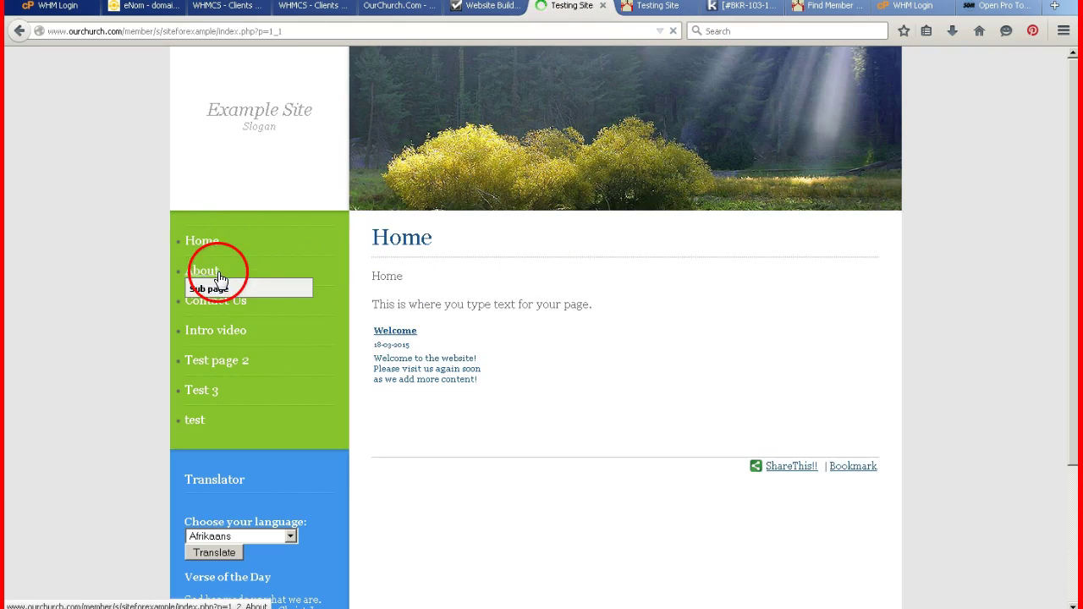
click(480, 8)
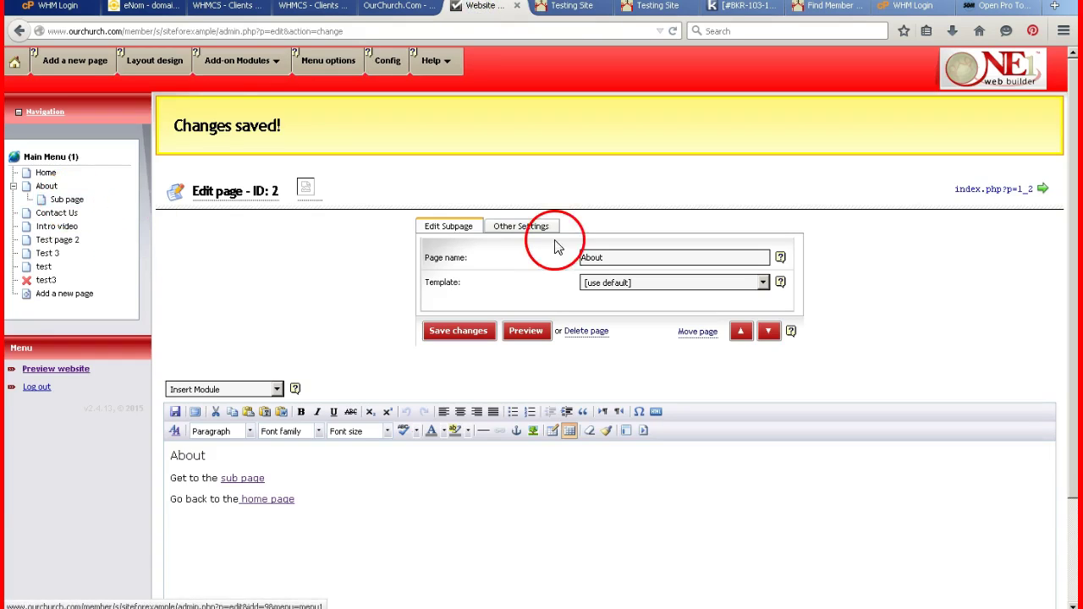
- Add a new page named What We Believe to the main menu
click(85, 297)
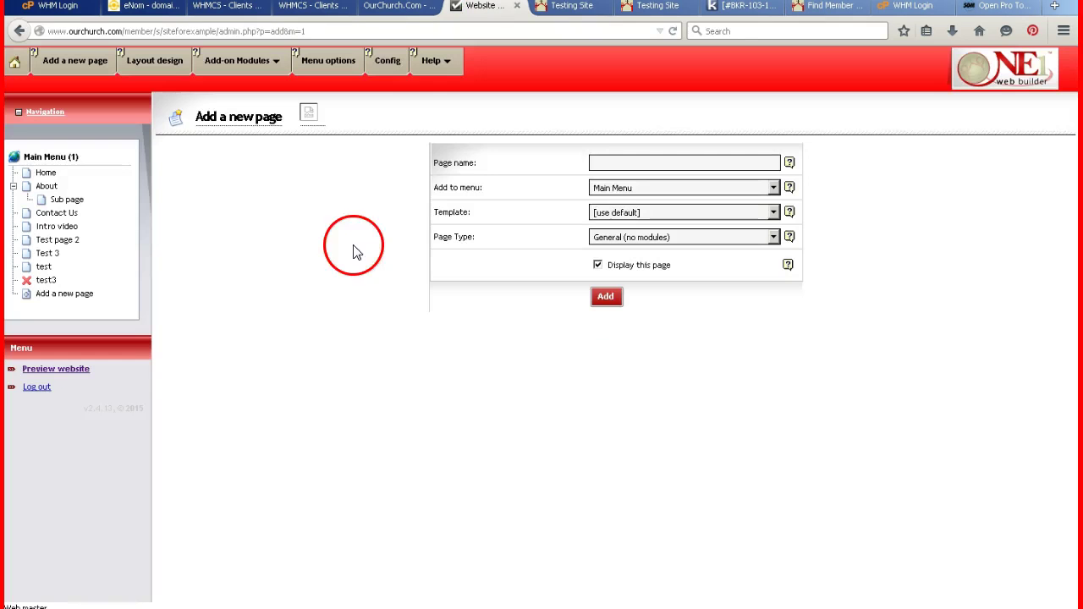
click(609, 163)
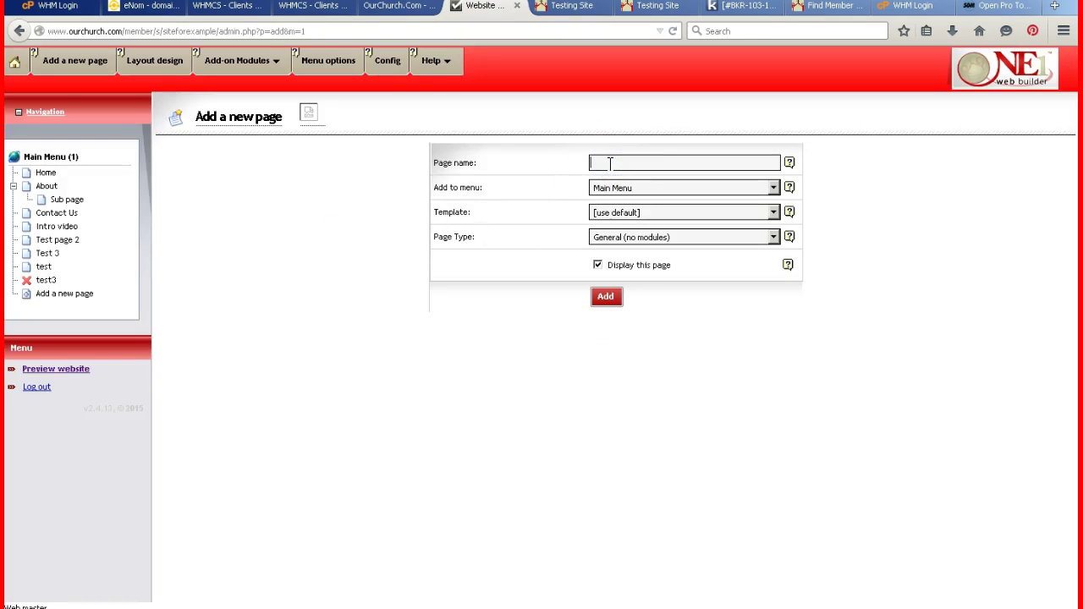
text(Wha)
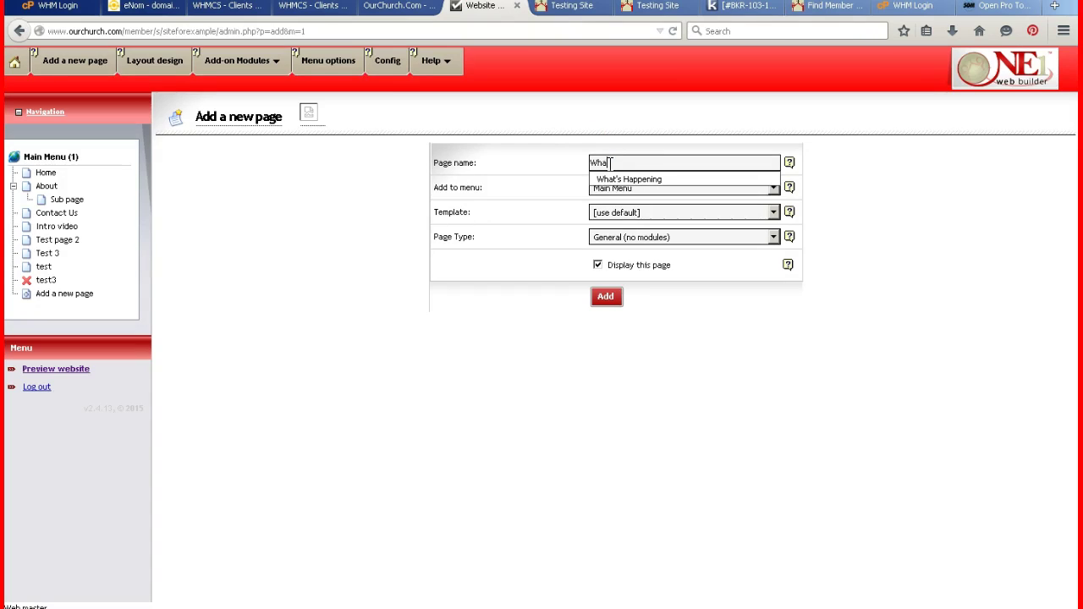
text(t We Believe)
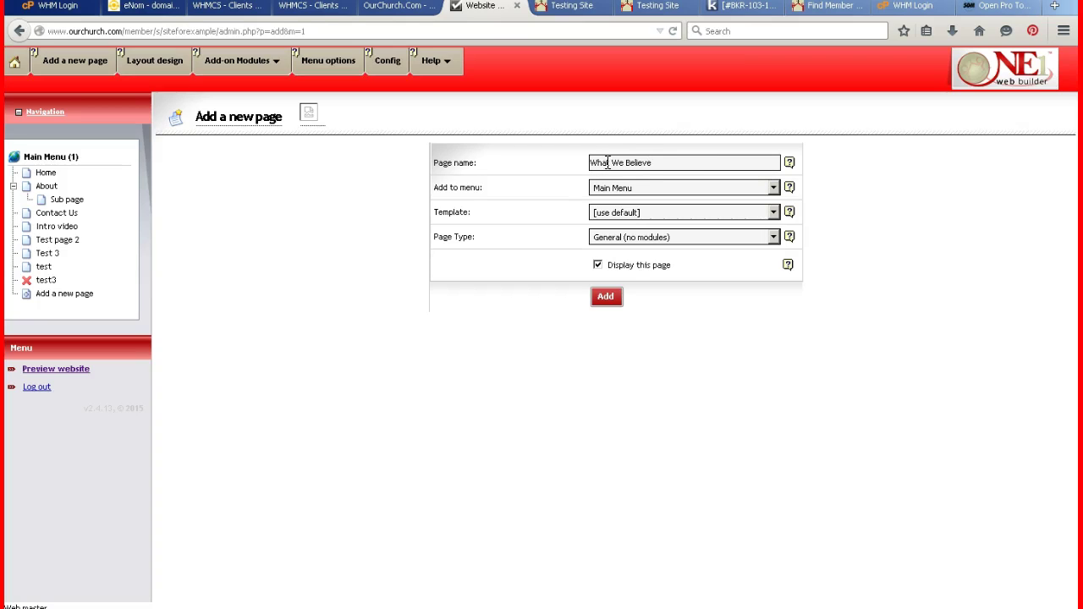
click(605, 296)
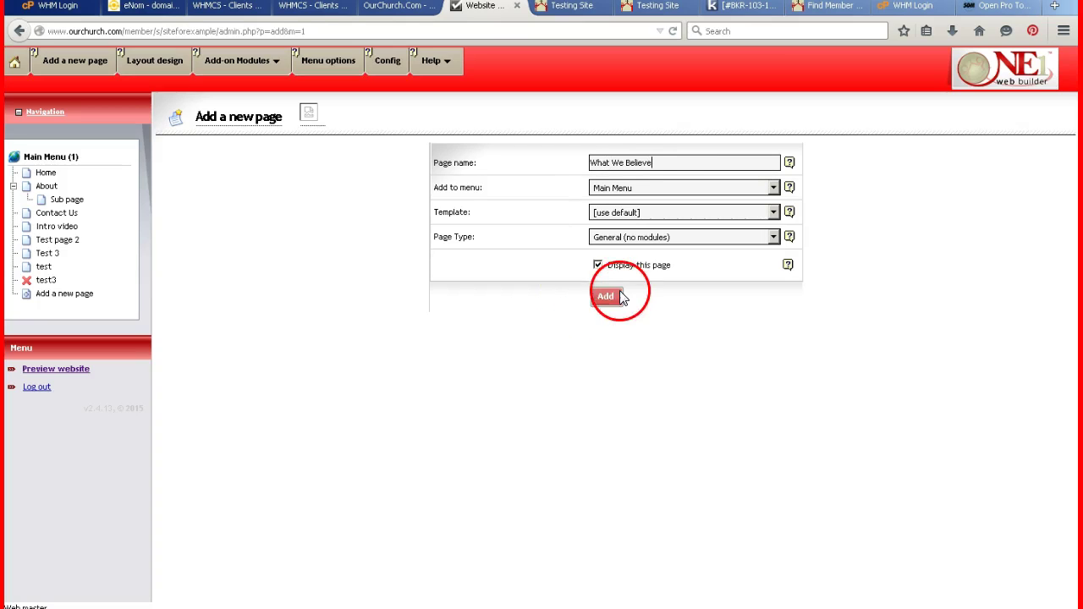
click(626, 185)
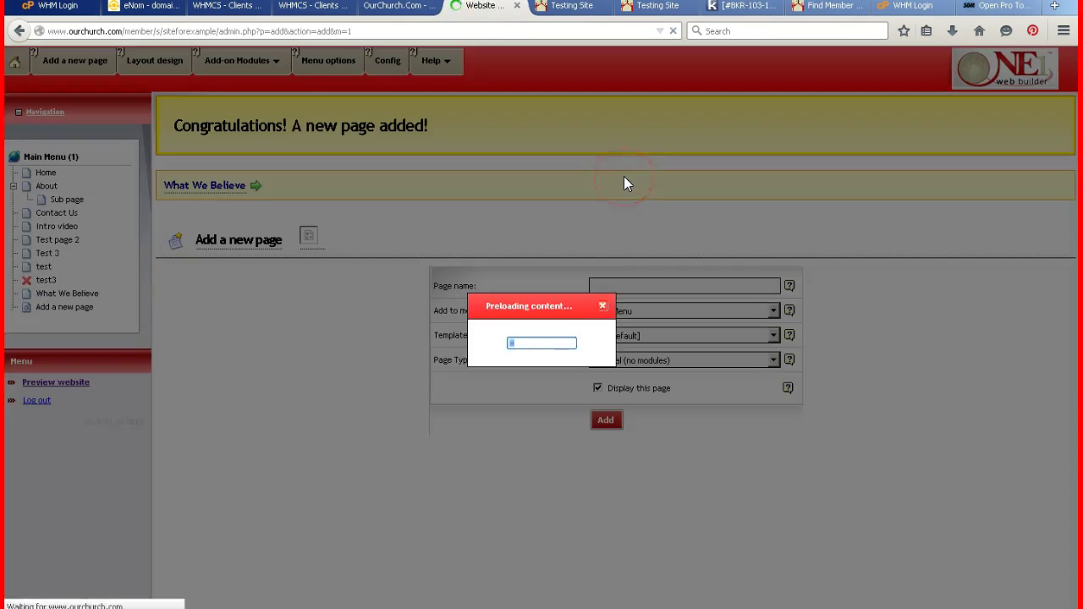
- Add another new page named Calendar
click(606, 284)
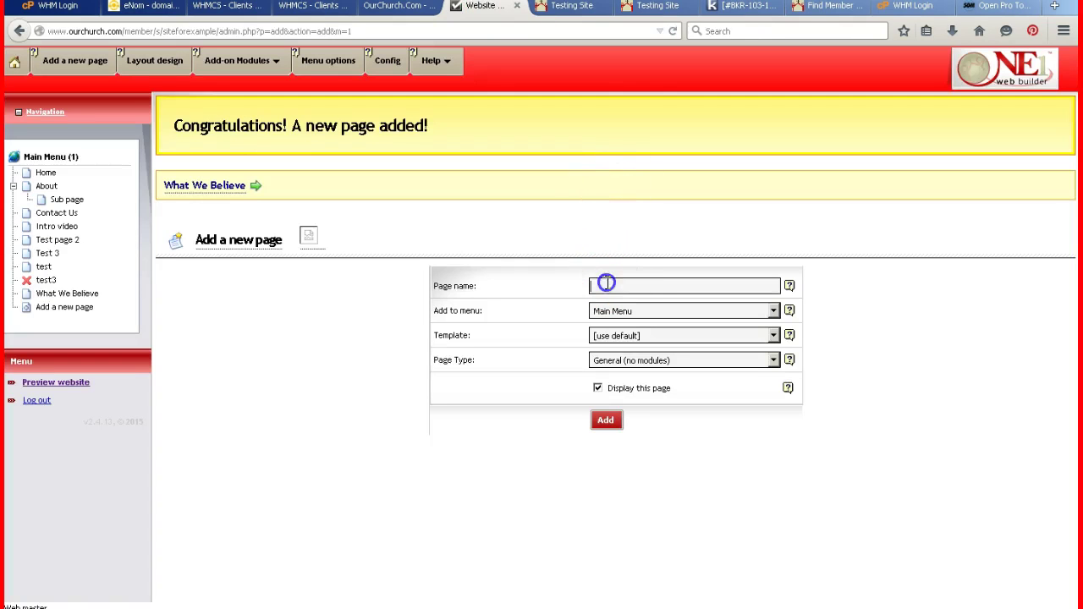
text(Calendar)
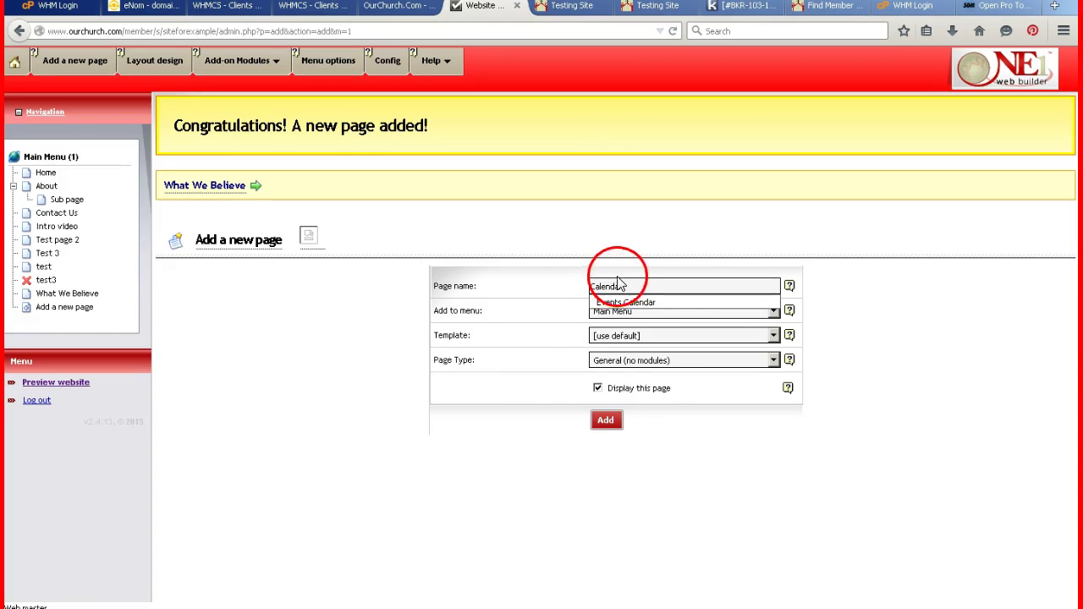
click(606, 419)
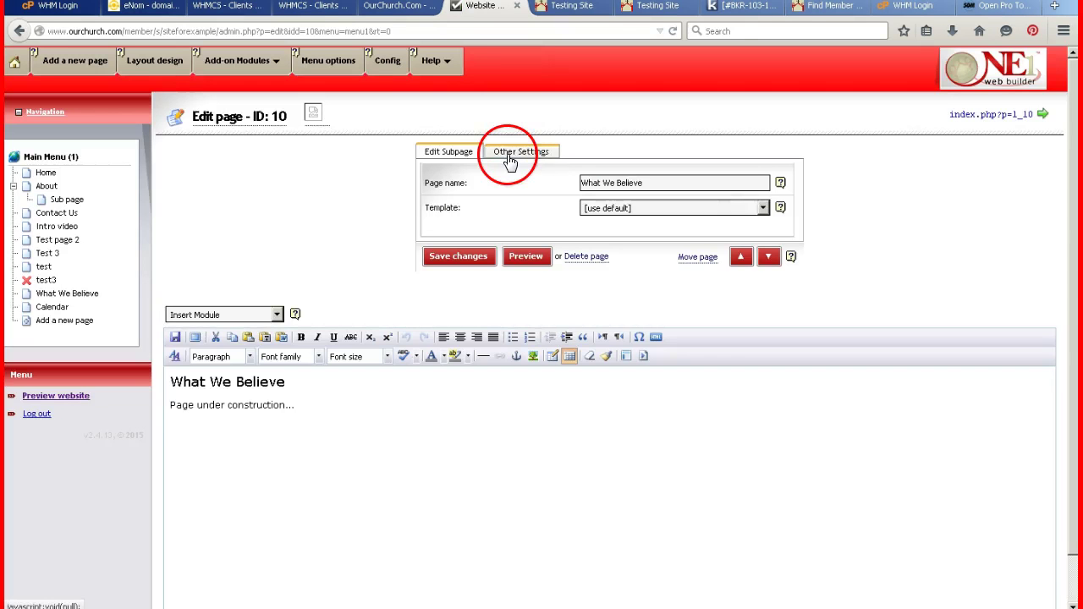
- Set What We Believe's parent subpage to About in Other Settings and save
click(509, 156)
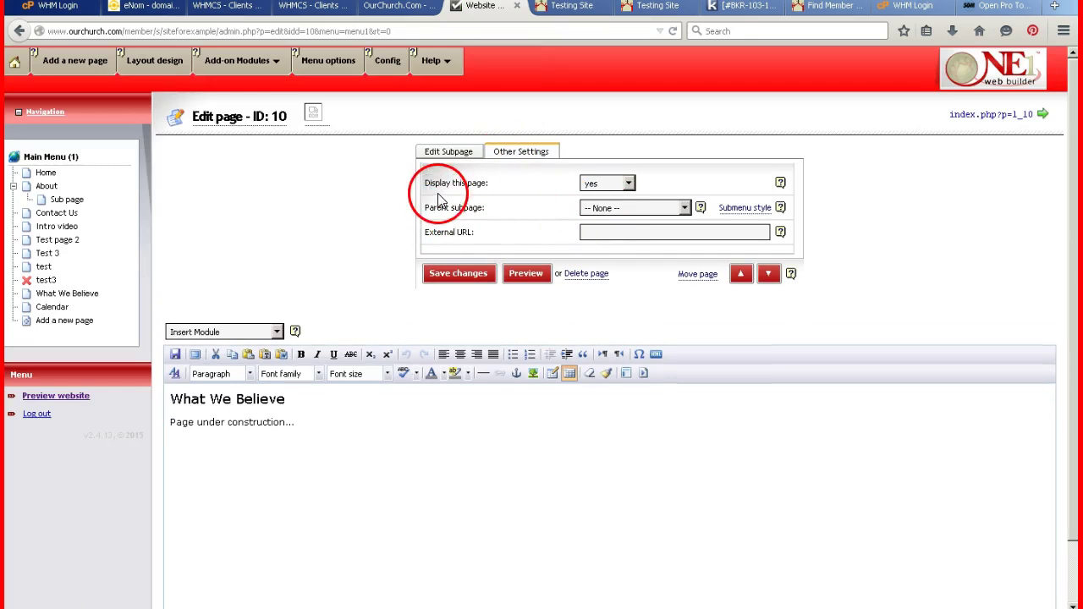
click(601, 212)
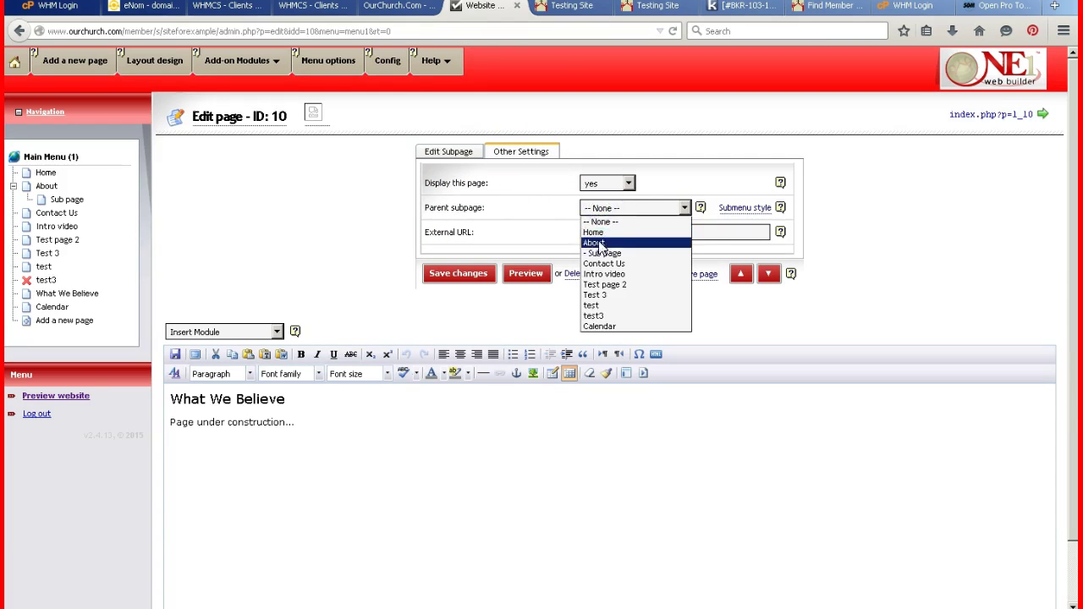
click(597, 244)
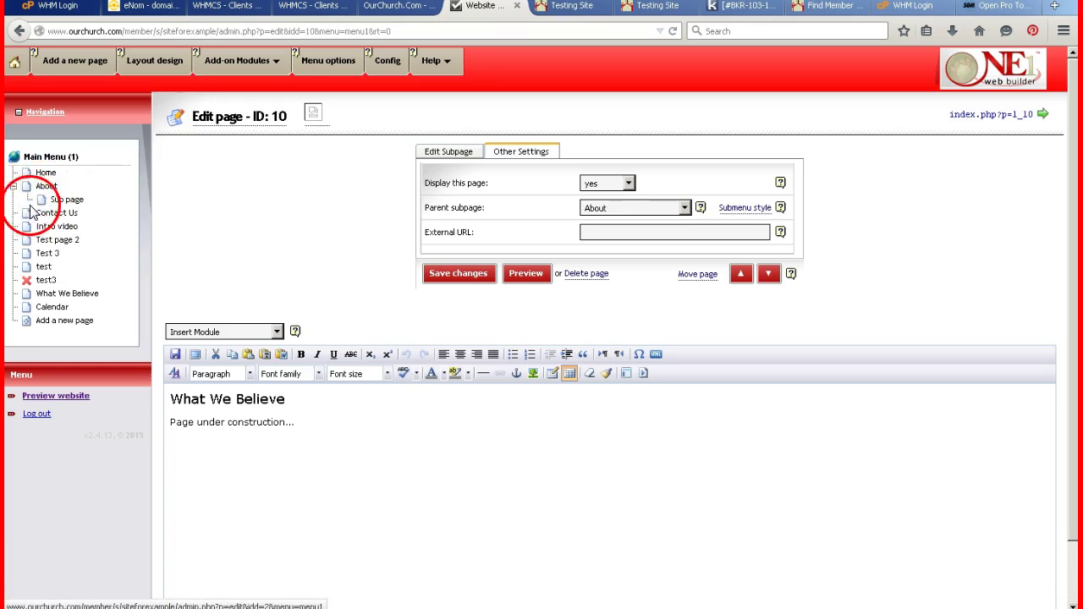
click(454, 273)
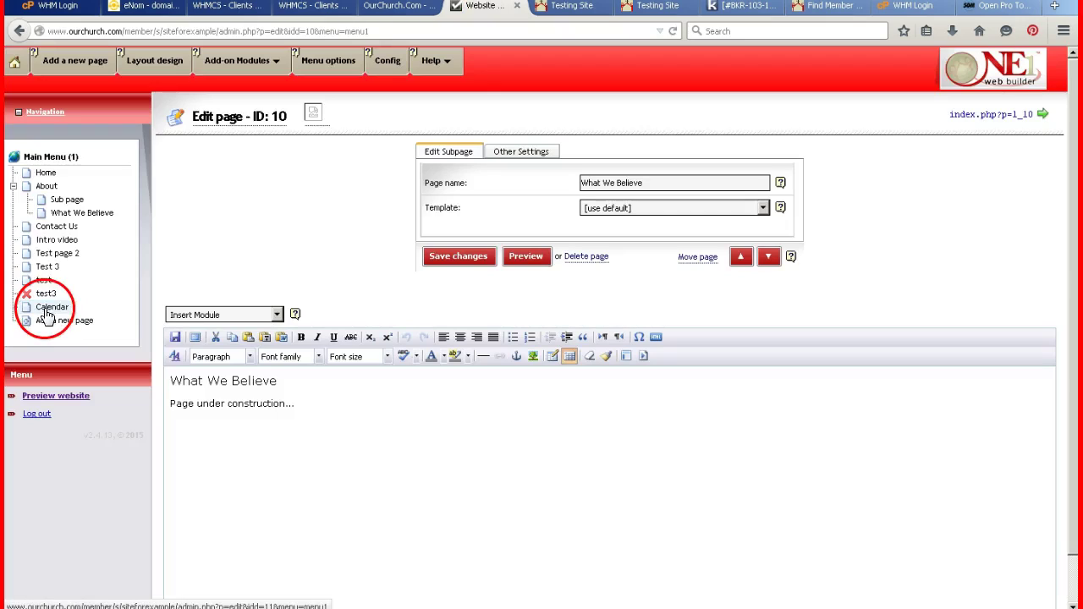
- Open the Calendar page and choose About as its parent subpage
click(48, 306)
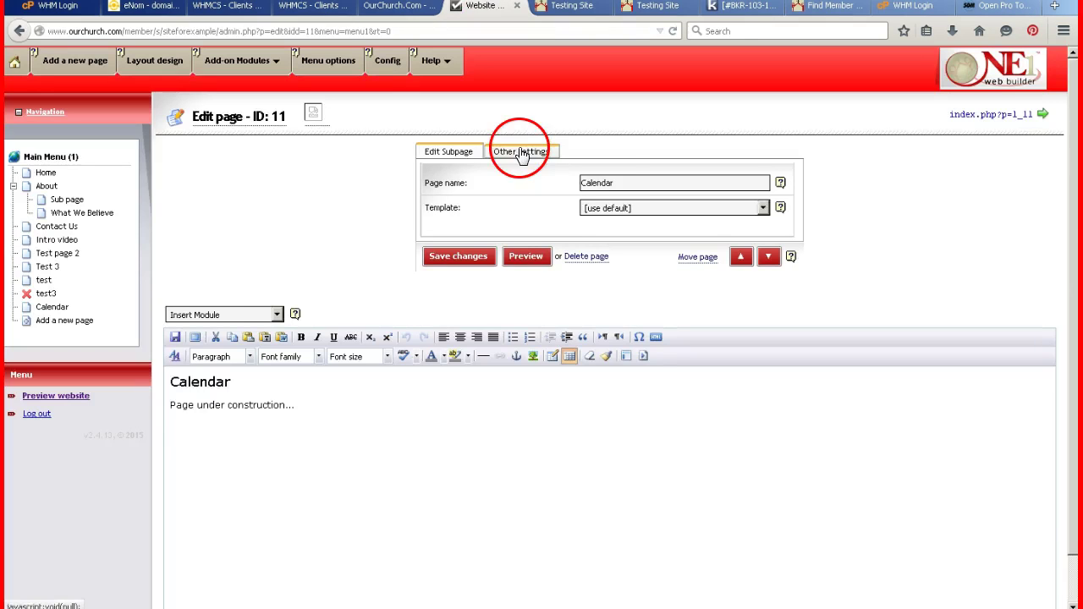
click(520, 152)
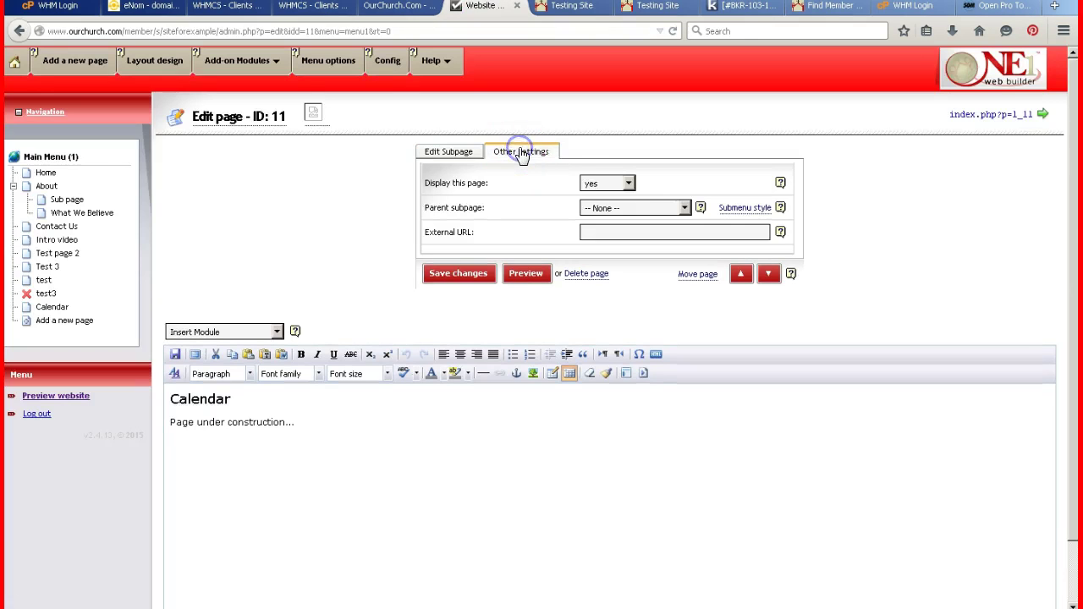
click(597, 207)
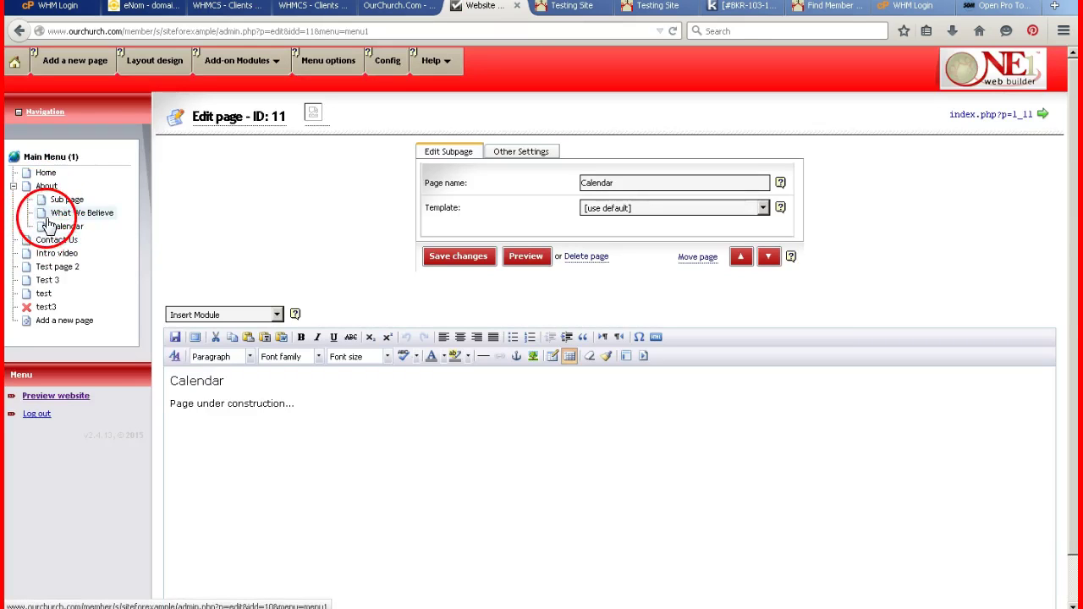
- Reload the live site and check About lists Sub page, What We Believe and Calendar
click(569, 10)
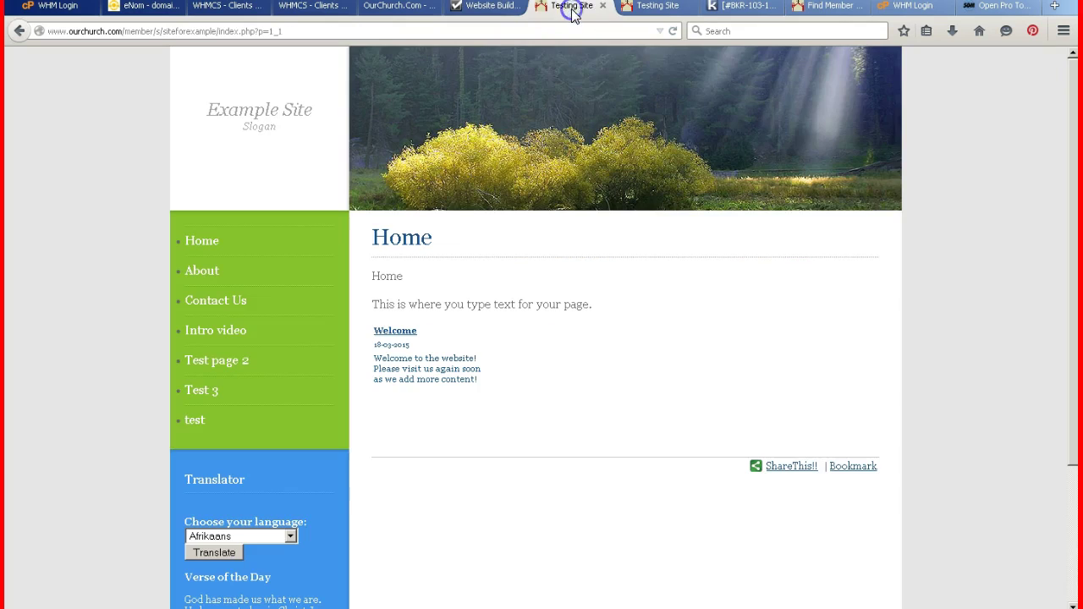
click(673, 31)
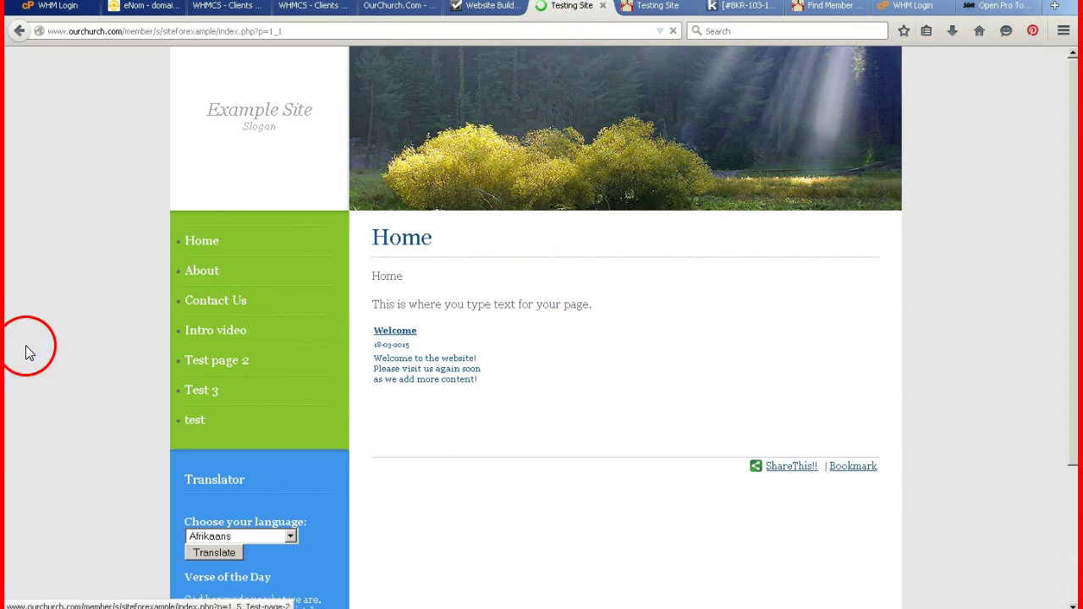
mouse_move(191, 269)
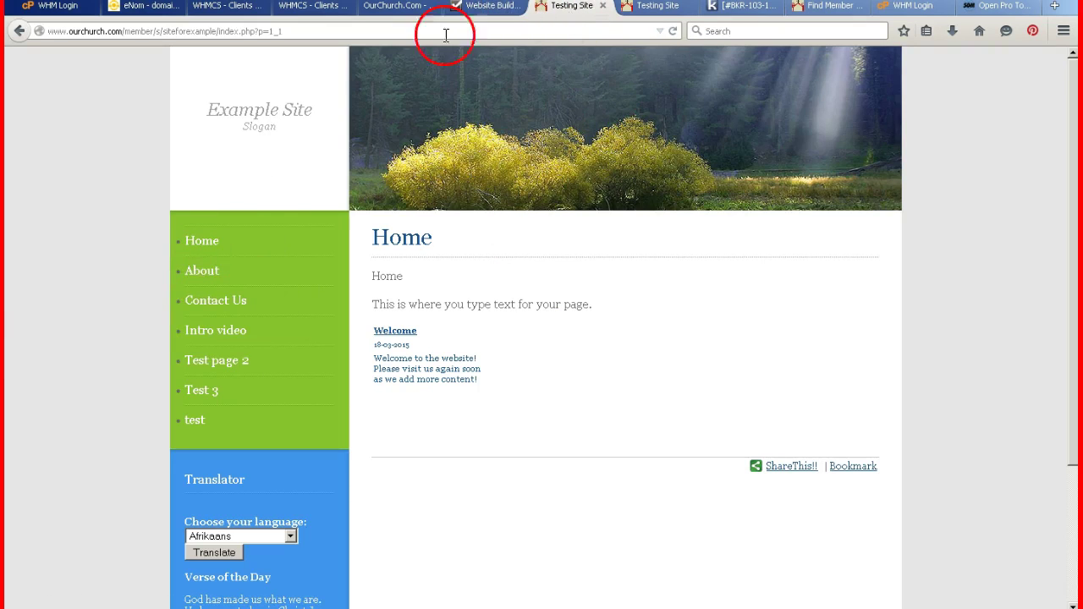
click(194, 269)
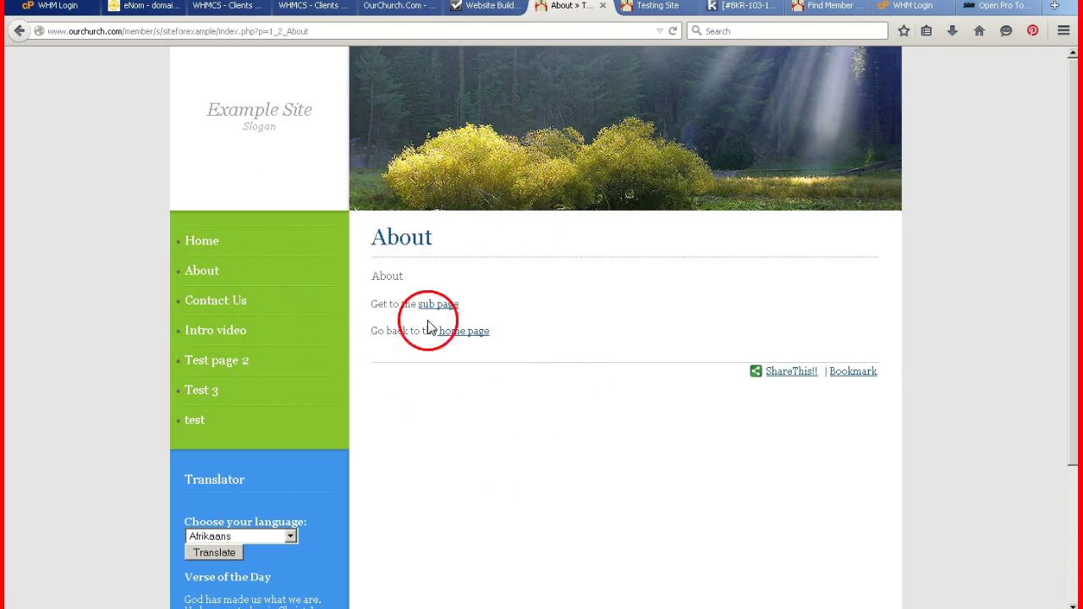
click(499, 7)
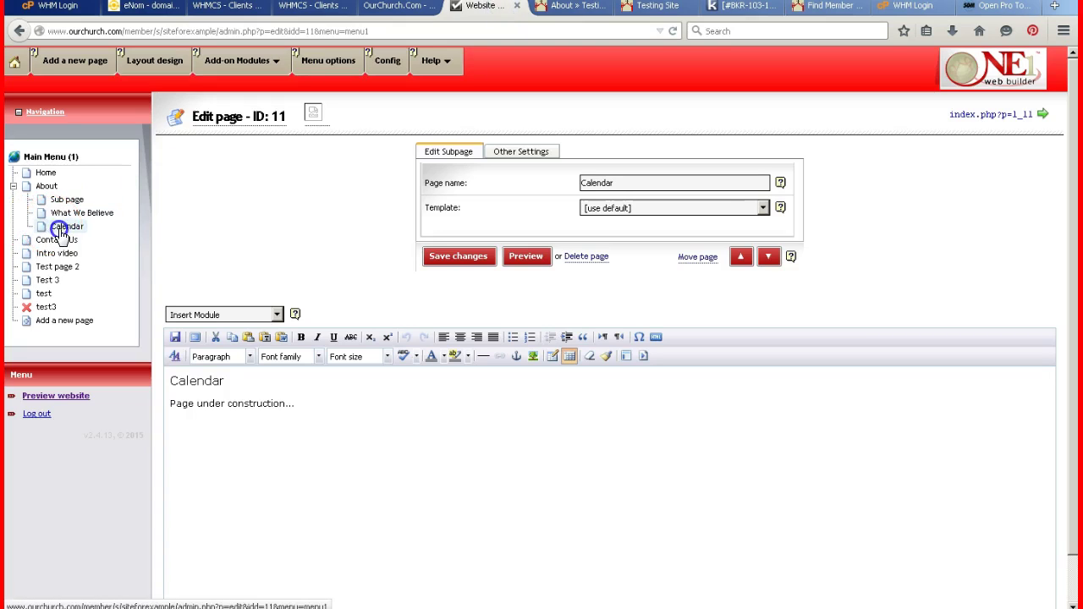
- Set the test page's parent subpage to Calendar in Other Settings and save
click(60, 229)
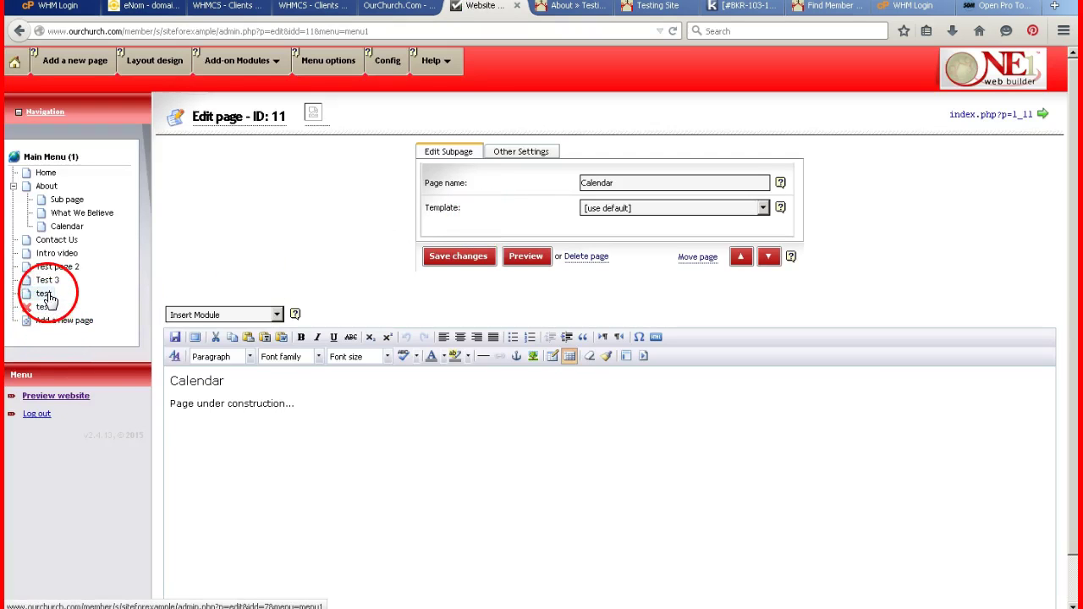
click(47, 294)
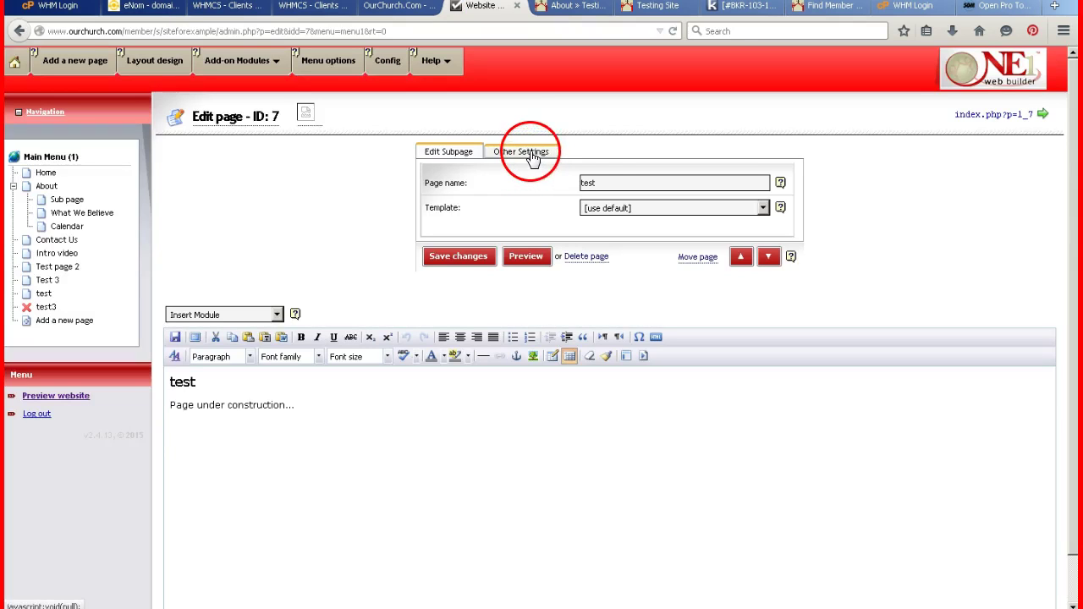
click(533, 156)
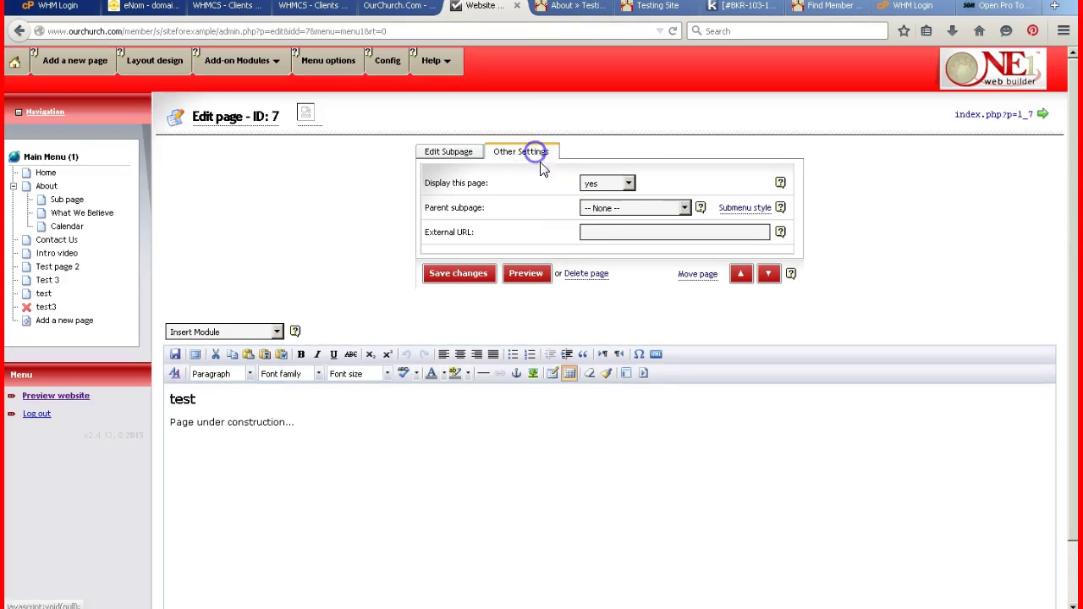
click(599, 209)
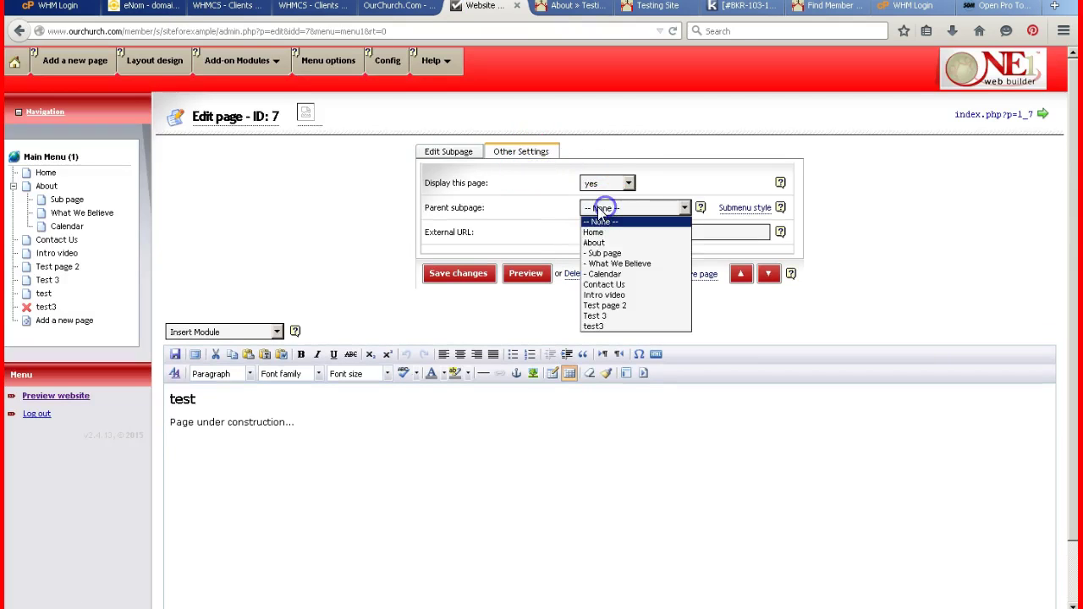
click(604, 274)
click(474, 281)
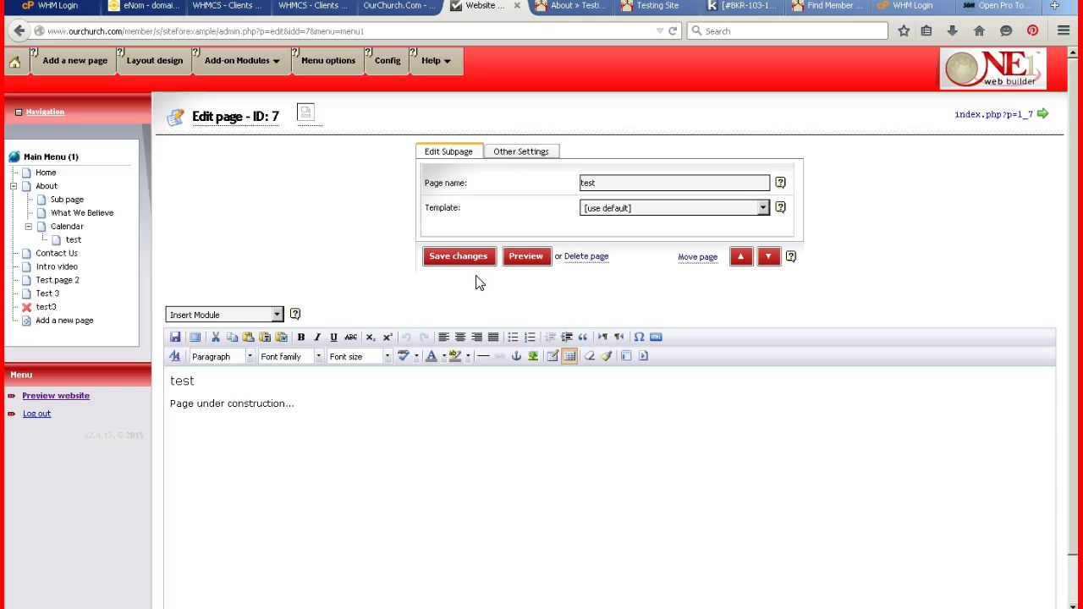
click(565, 9)
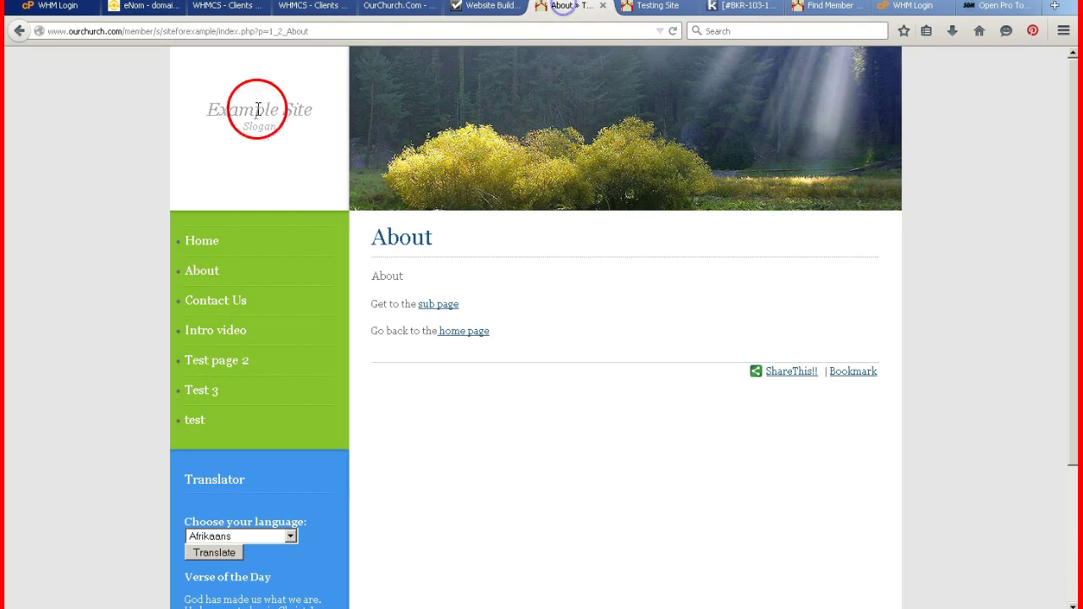
- Reload the live site and open test from the About › Calendar flyout
click(673, 30)
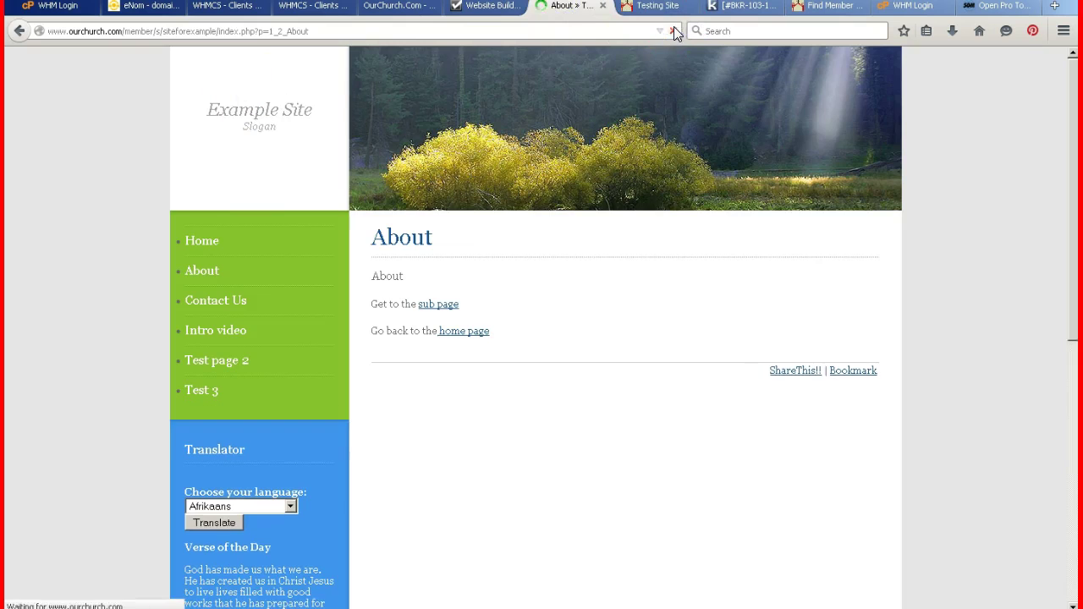
mouse_move(213, 273)
mouse_move(207, 334)
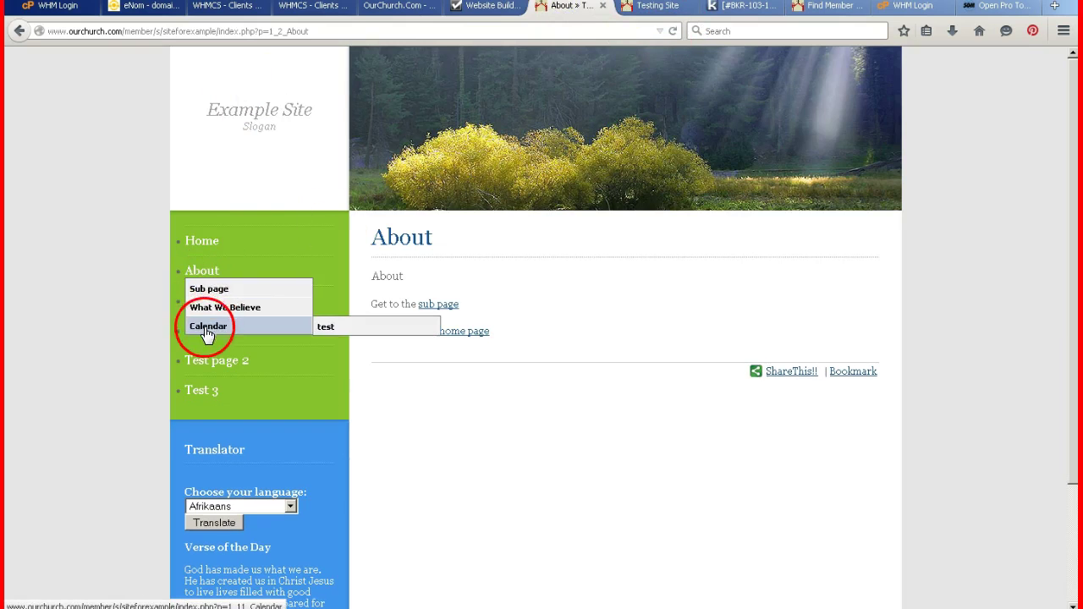
click(330, 333)
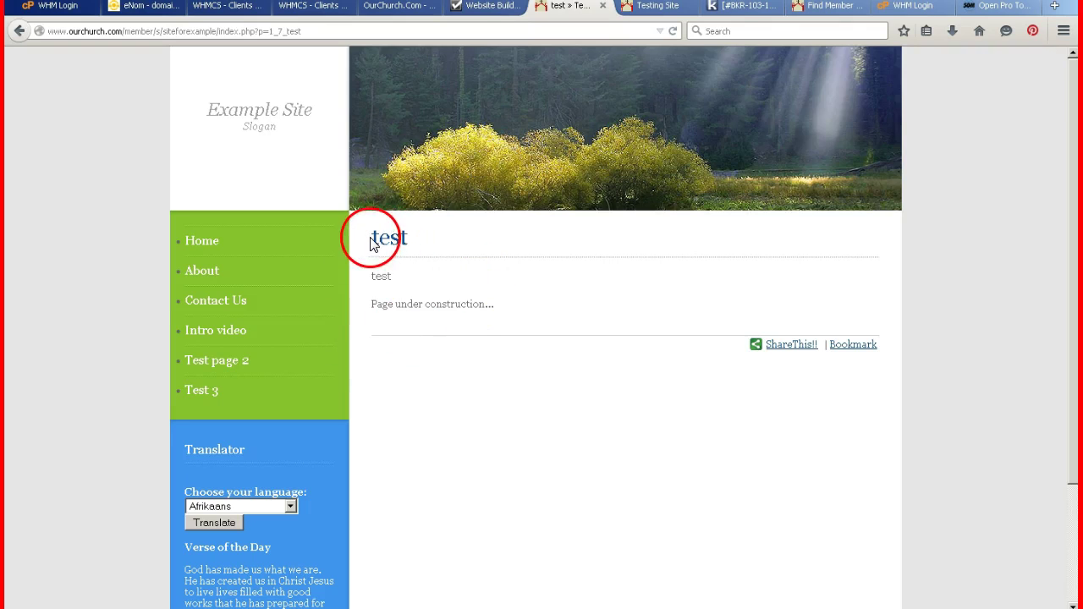
- Recheck the About › Calendar flyout showing test, then dismiss the drop-down
mouse_move(196, 269)
mouse_move(191, 325)
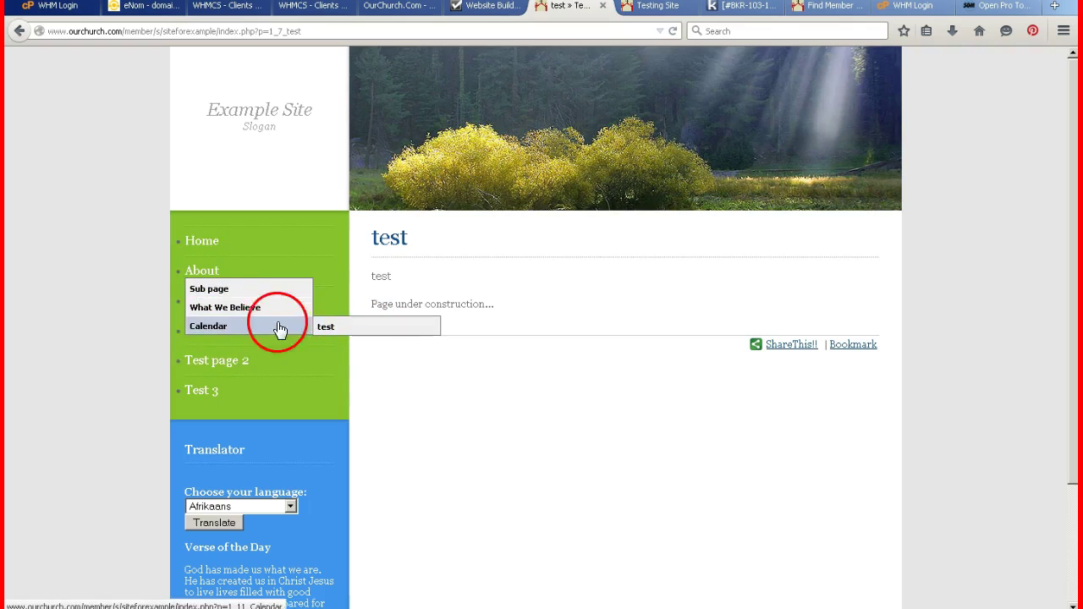
click(471, 333)
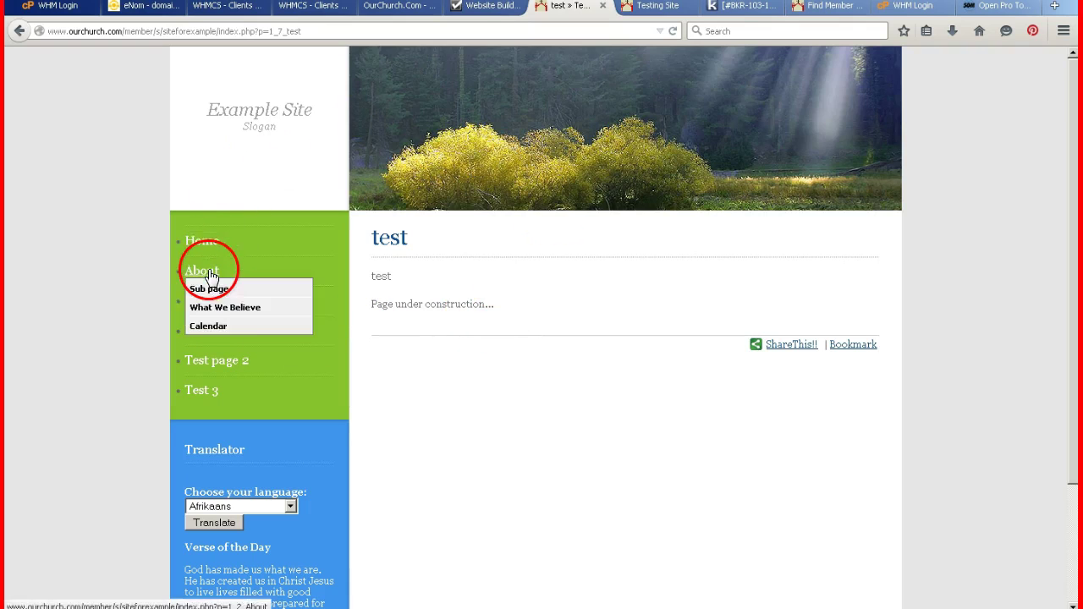
mouse_move(207, 327)
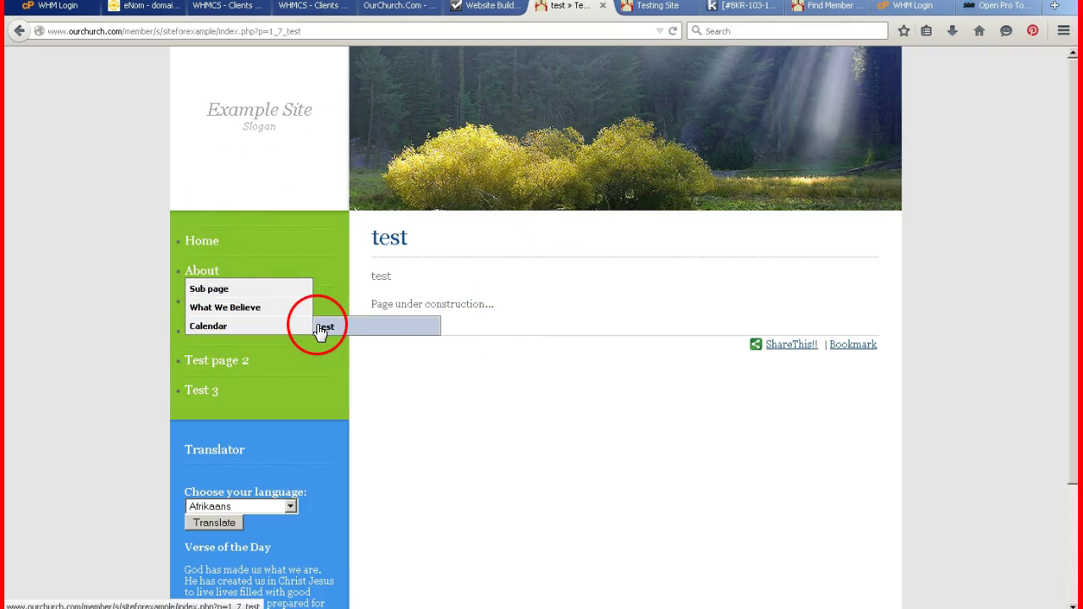